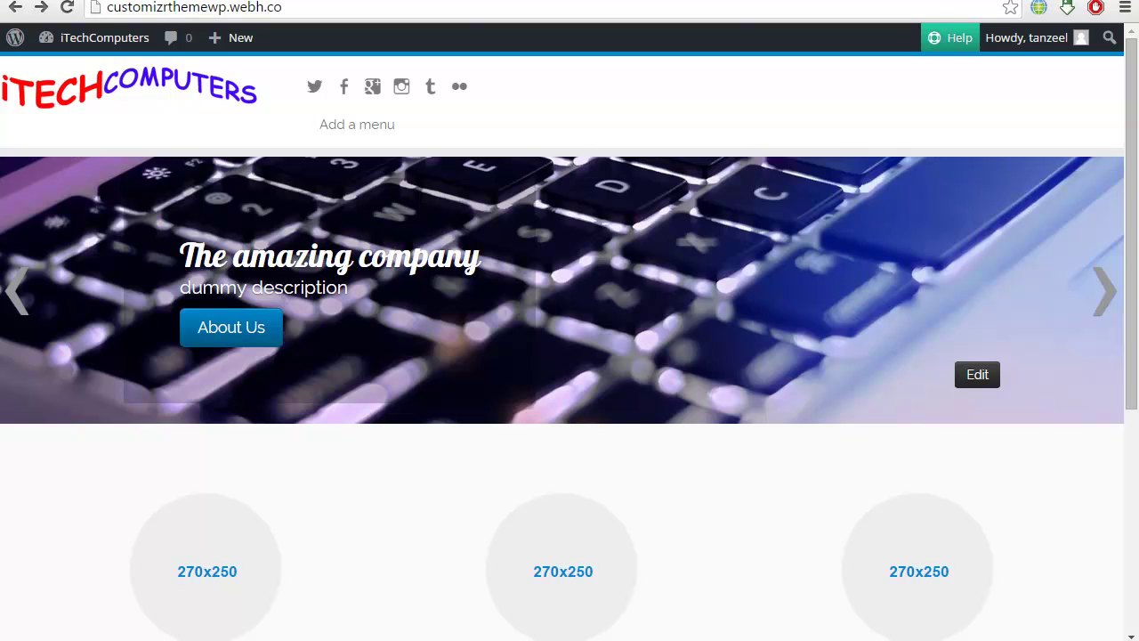
- Point out the first and second Featured page headings and description on the home page
left_click_drag(1132, 185, 1136, 314)
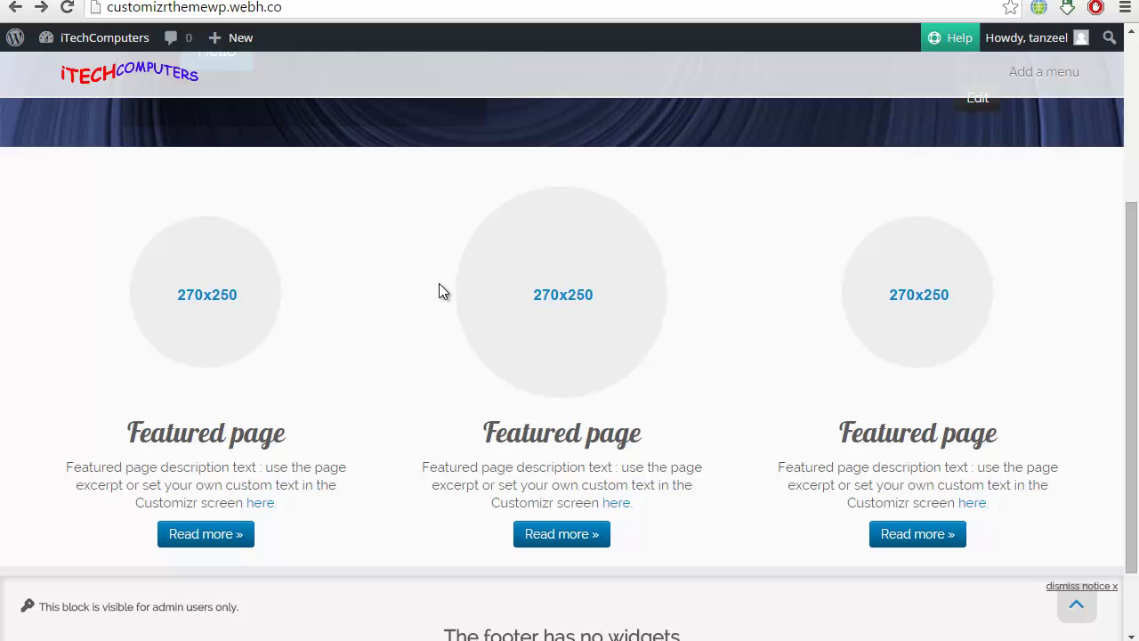
triple_click(239, 435)
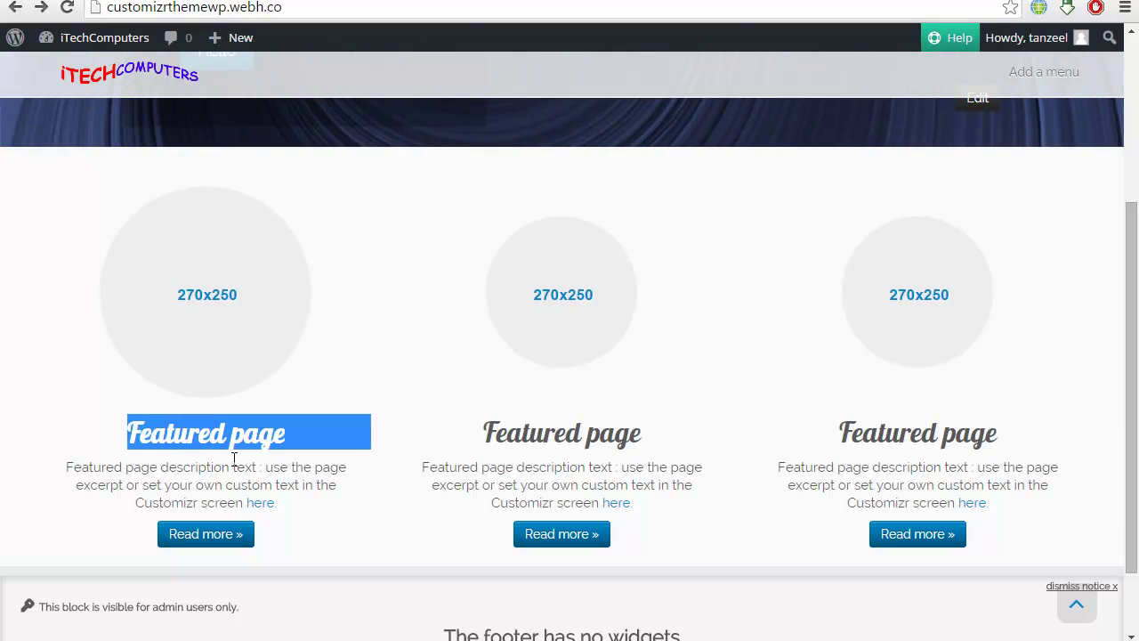
triple_click(234, 470)
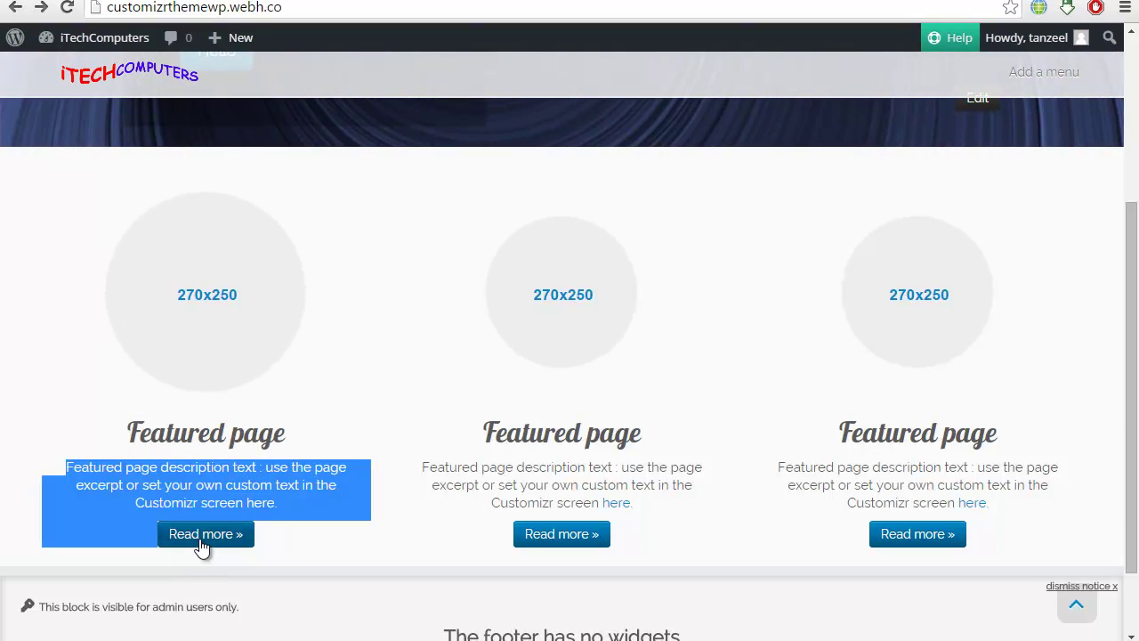
triple_click(216, 424)
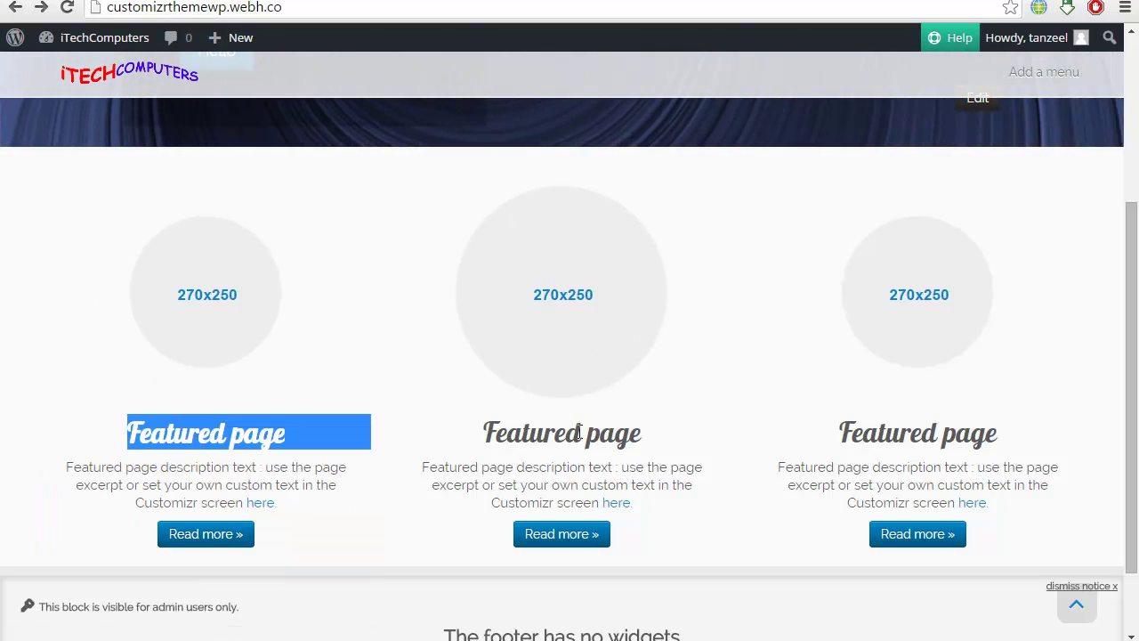
triple_click(578, 433)
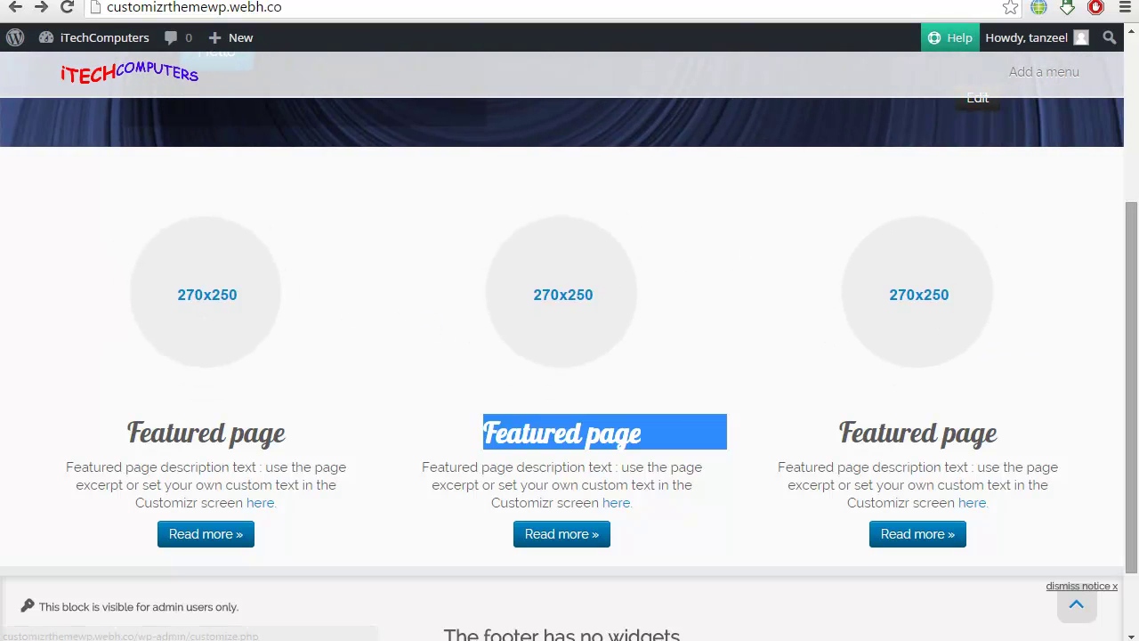
scroll(569, 356, "up", 3)
scroll(576, 250, "down", 4)
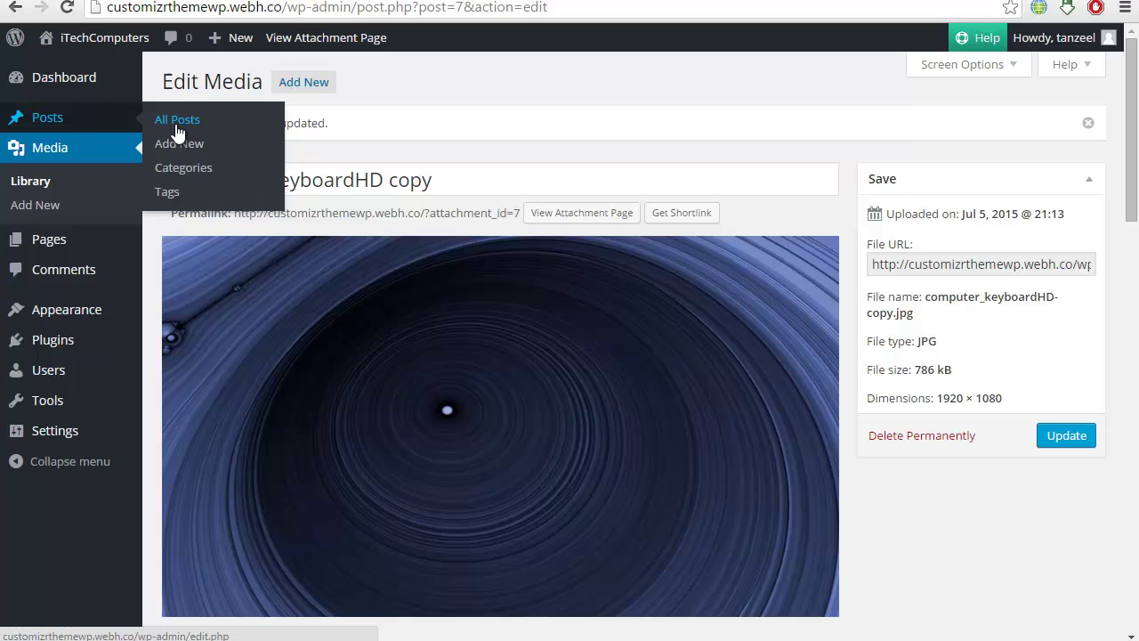
- Trash the Sample Page from All Pages and start a new page
mouse_move(54, 253)
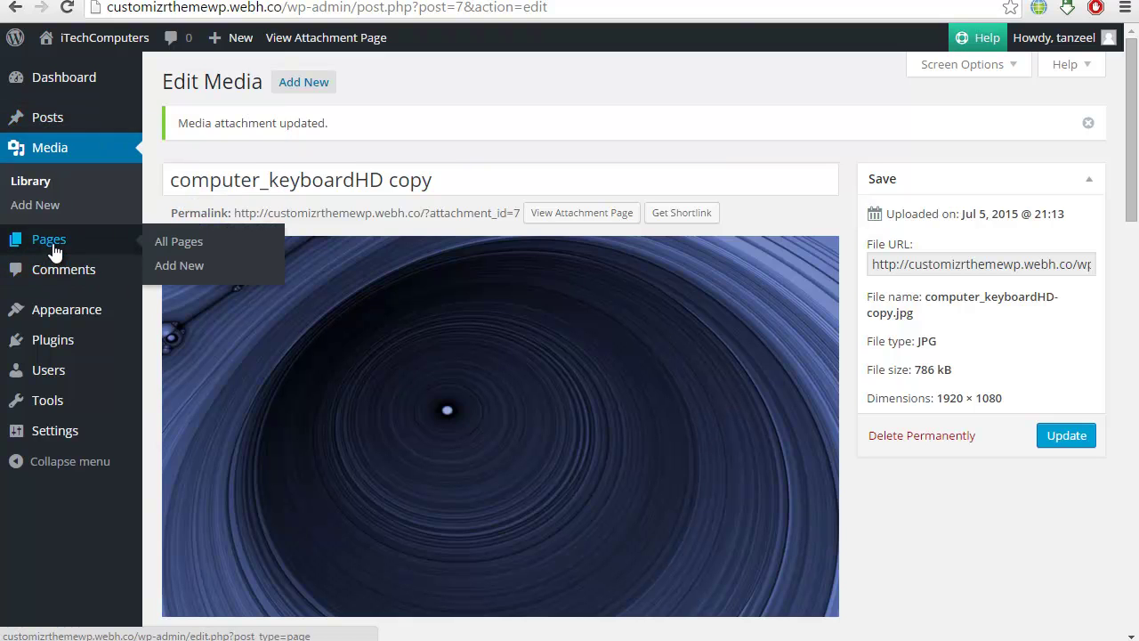
left_click(178, 243)
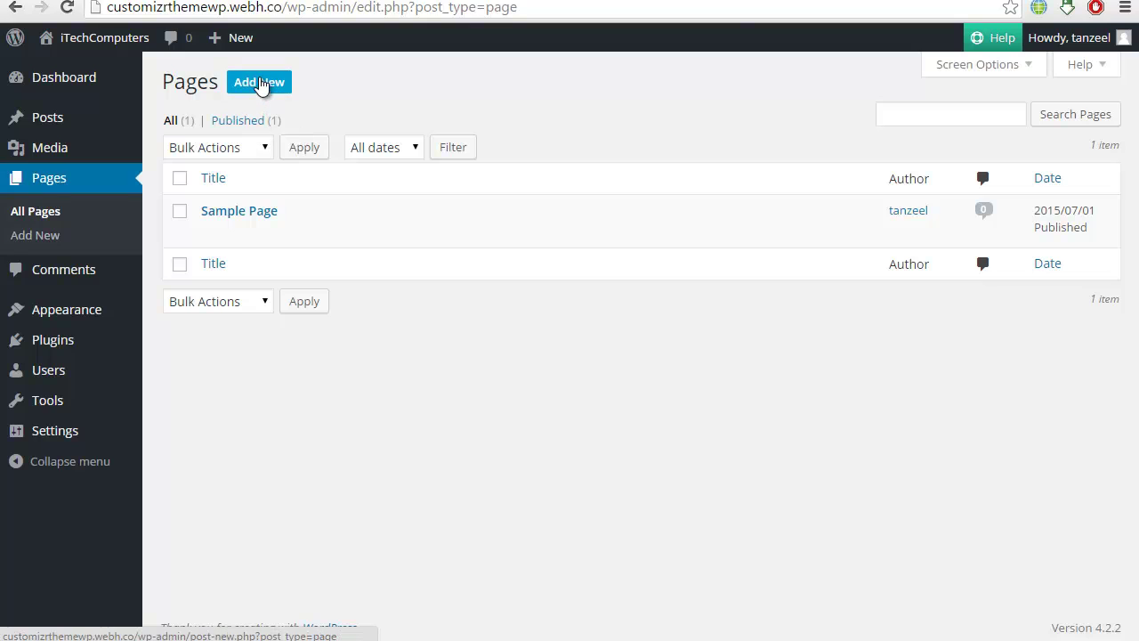
mouse_move(229, 221)
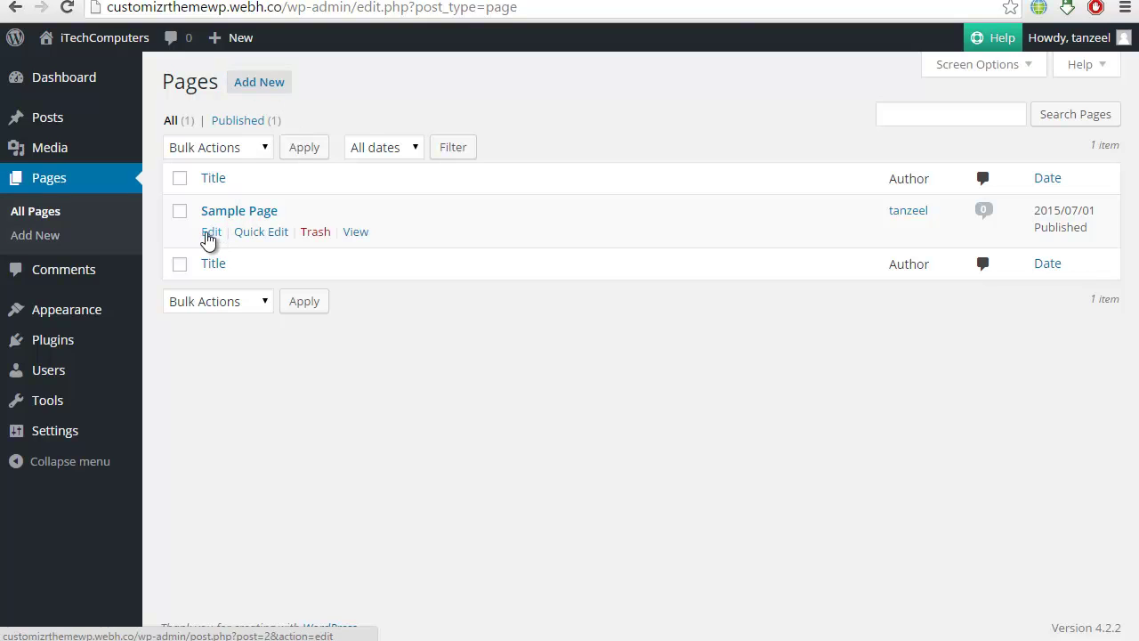
left_click(316, 232)
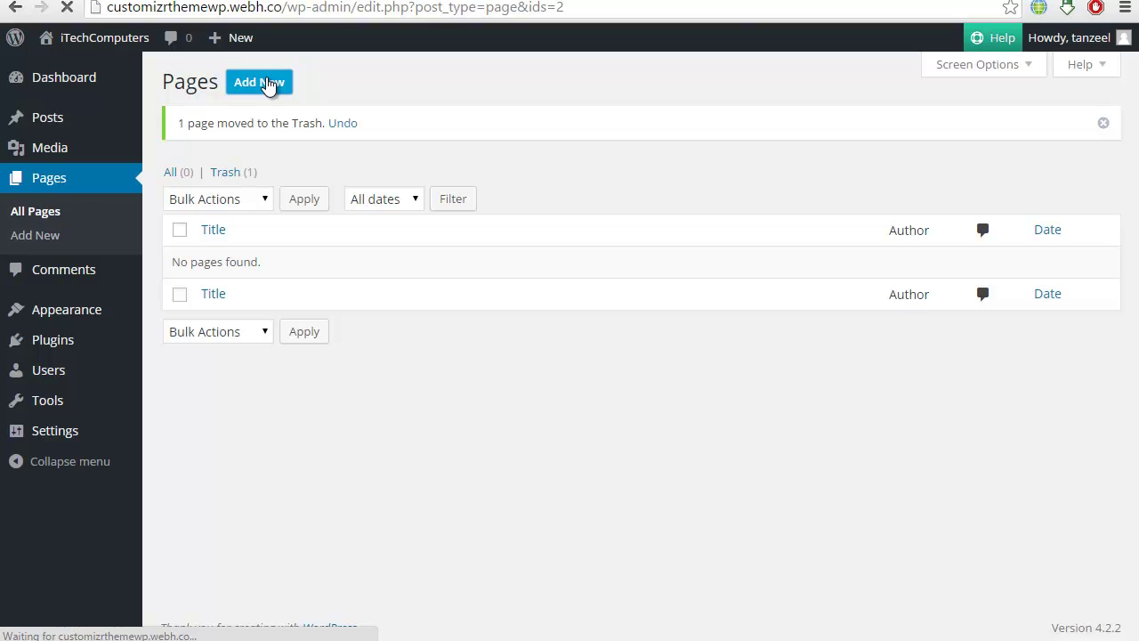
left_click(266, 82)
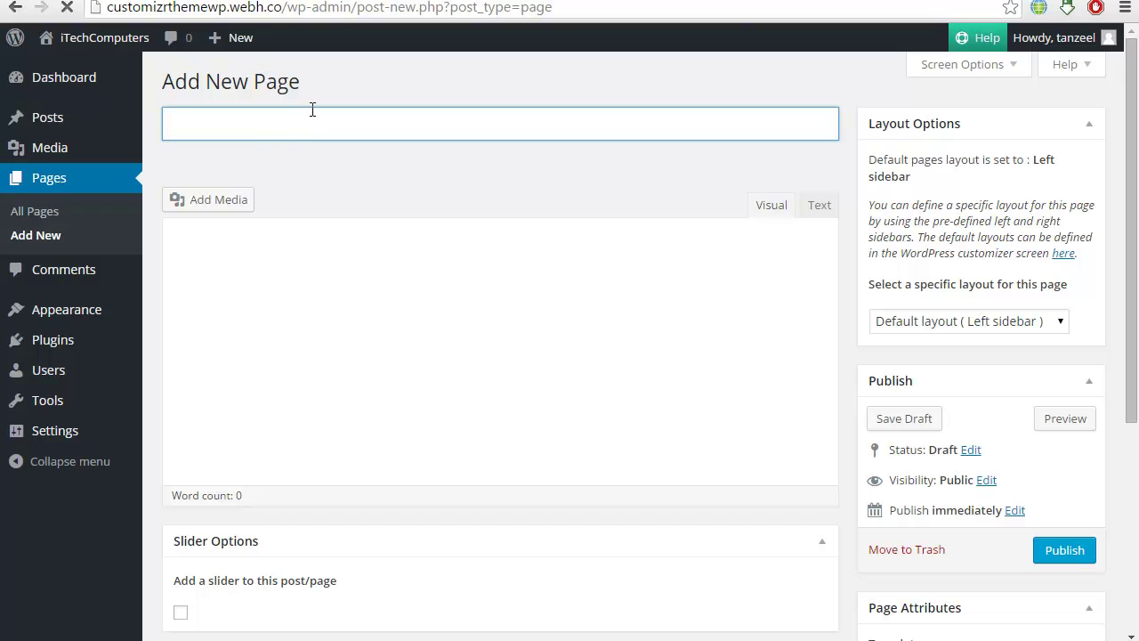
- Title the new page 'About Us' and start writing in the body
type("About Us")
left_click(375, 299)
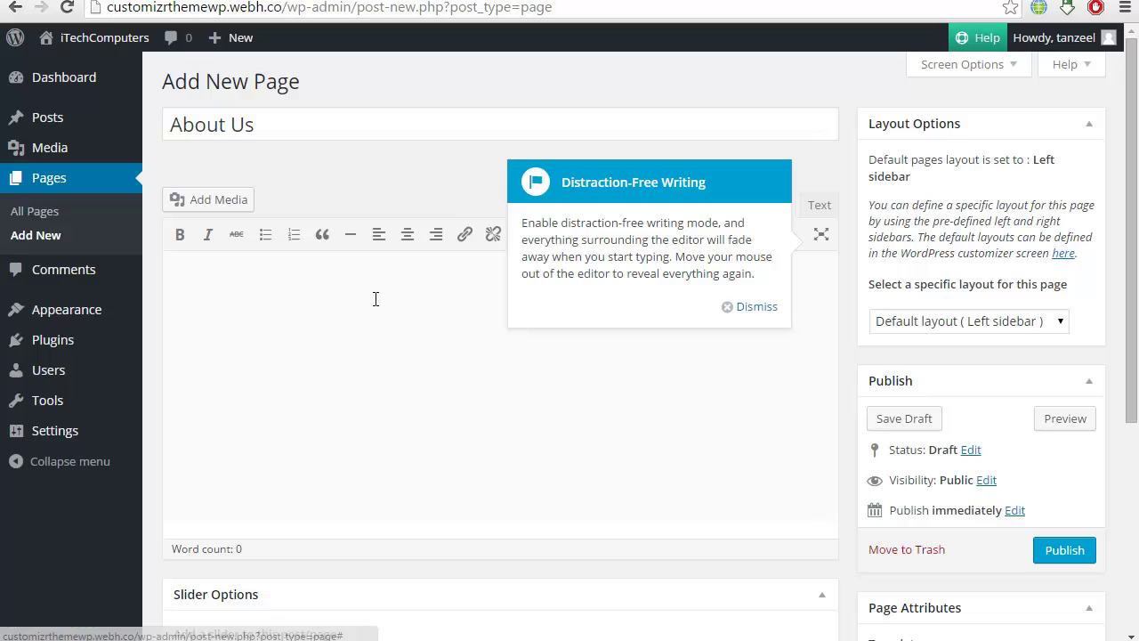
left_click(747, 308)
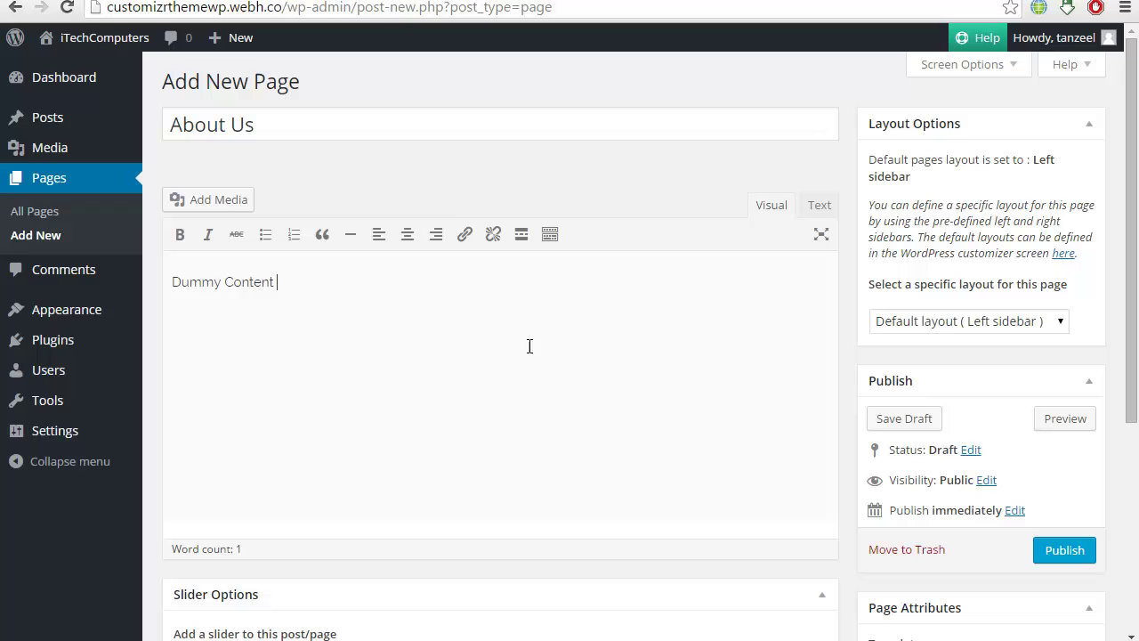
- Copy and paste 'Dummy Content' repeatedly to fill the page body
key("ctrl+a")
key("ctrl+v")
key("ctrl+v")
key("ctrl+v")
key("ctrl+v")
key("ctrl+v")
key("ctrl+v")
key("ctrl+v")
key("ctrl+v")
key("ctrl+v")
key("ctrl+v")
key("ctrl+v")
key("ctrl+v")
key("ctrl+v")
key("ctrl+v")
key("ctrl+v")
key("ctrl+v")
key("ctrl+v")
key("ctrl+v")
key("ctrl+v")
key("ctrl+v")
key("ctrl+v")
key("ctrl+v")
key("ctrl+v")
key("ctrl+v")
key("ctrl+v")
key("ctrl+v")
key("ctrl+v")
key("ctrl+v")
key("ctrl+v")
key("ctrl+v")
key("ctrl+v")
key("ctrl+v")
key("ctrl+v")
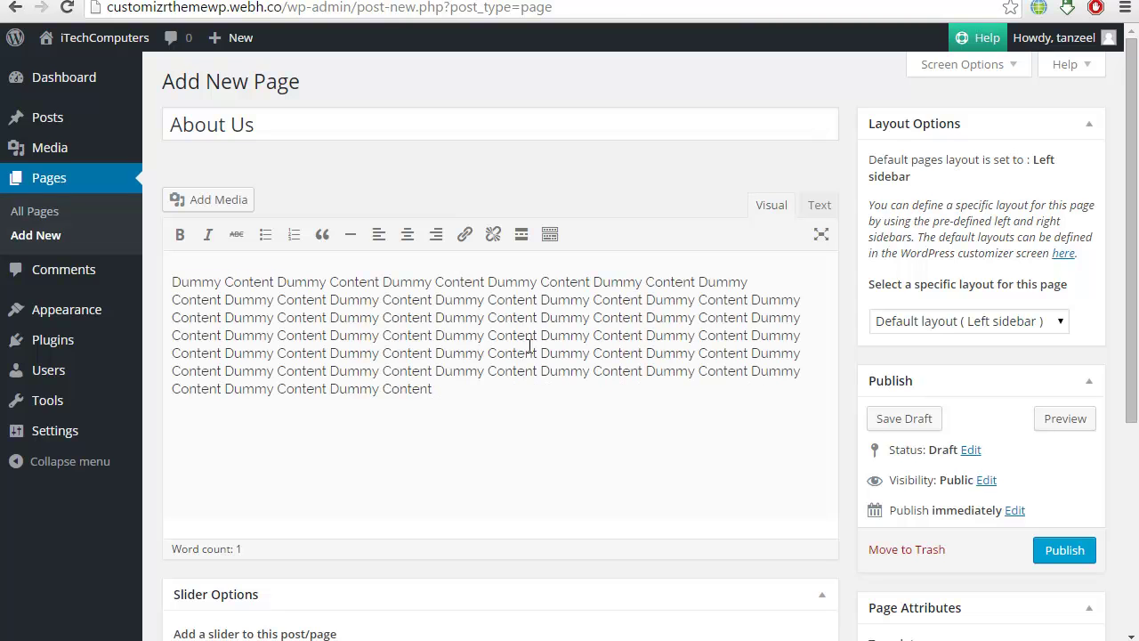
type("vv")
key("ctrl+v")
key("ctrl+v")
key("ctrl+v")
key("ctrl+v")
key("ctrl+v")
key("ctrl+v")
key("ctrl+v")
key("ctrl+v")
key("ctrl+v")
key("ctrl+v")
key("ctrl+v")
key("ctrl+v")
key("ctrl+v")
key("ctrl+v")
key("ctrl+v")
key("ctrl+v")
key("ctrl+v")
key("ctrl+v")
key("ctrl+v")
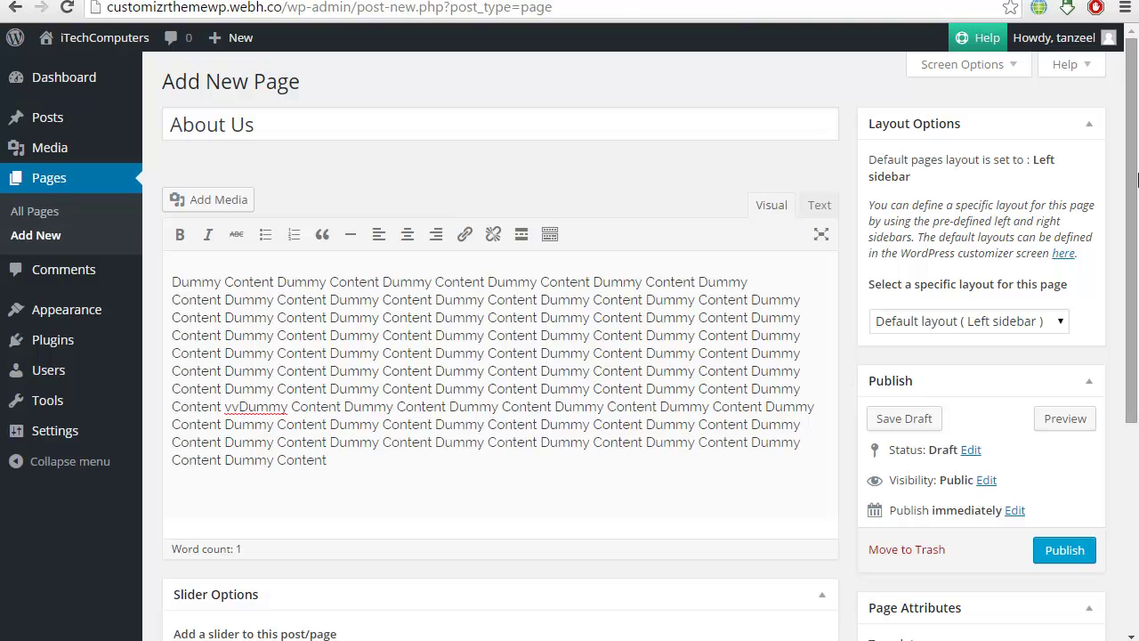
left_click_drag(1130, 231, 1131, 440)
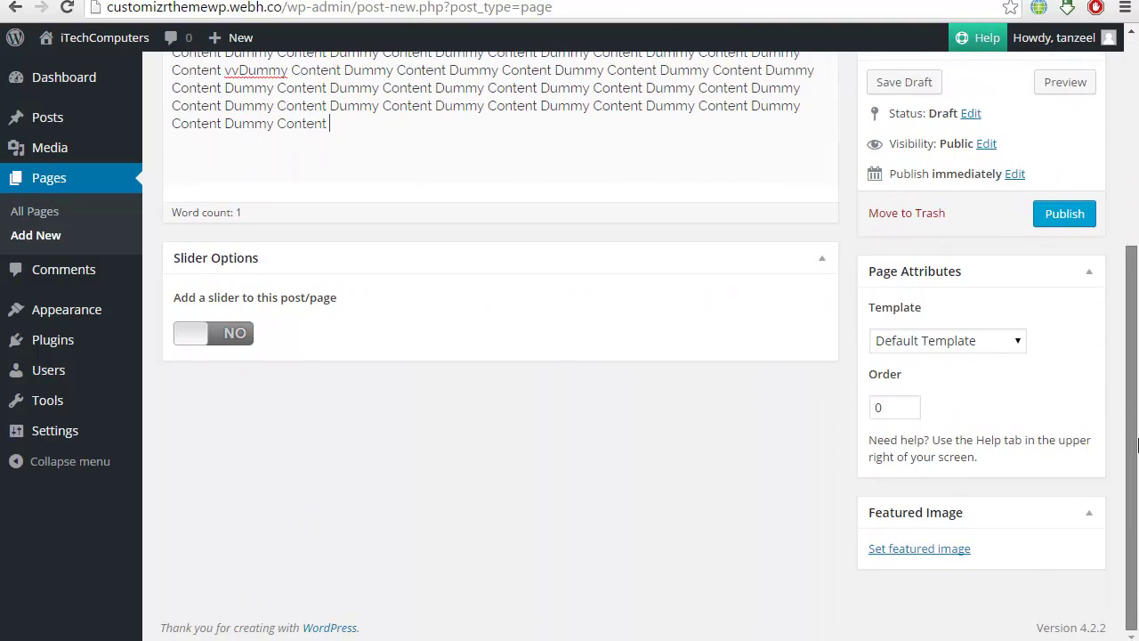
left_click(192, 345)
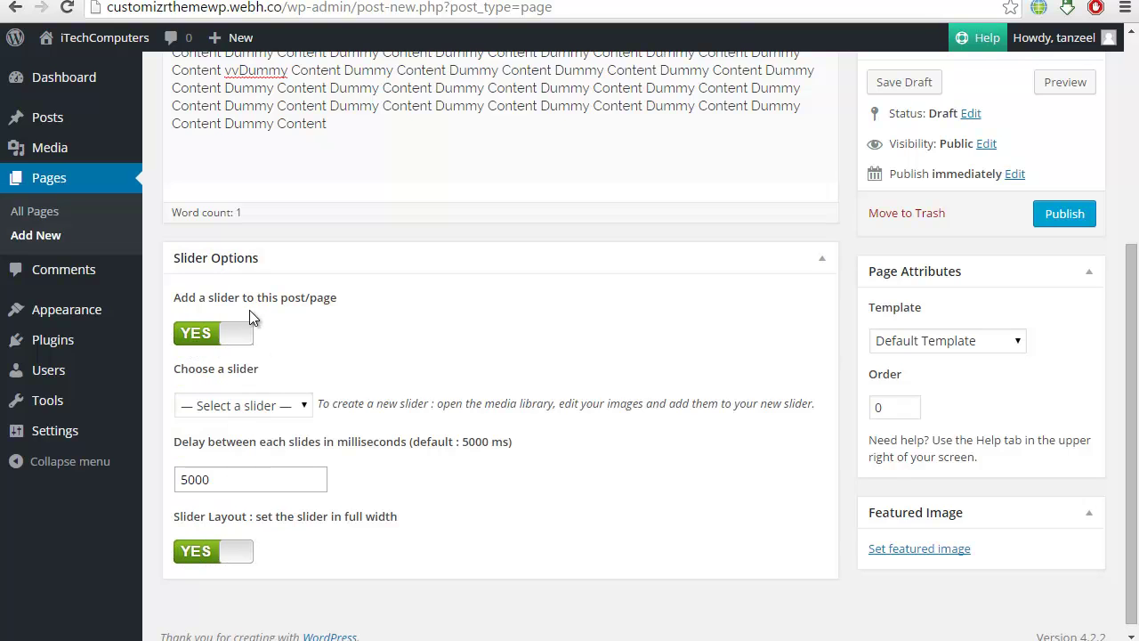
left_click(231, 345)
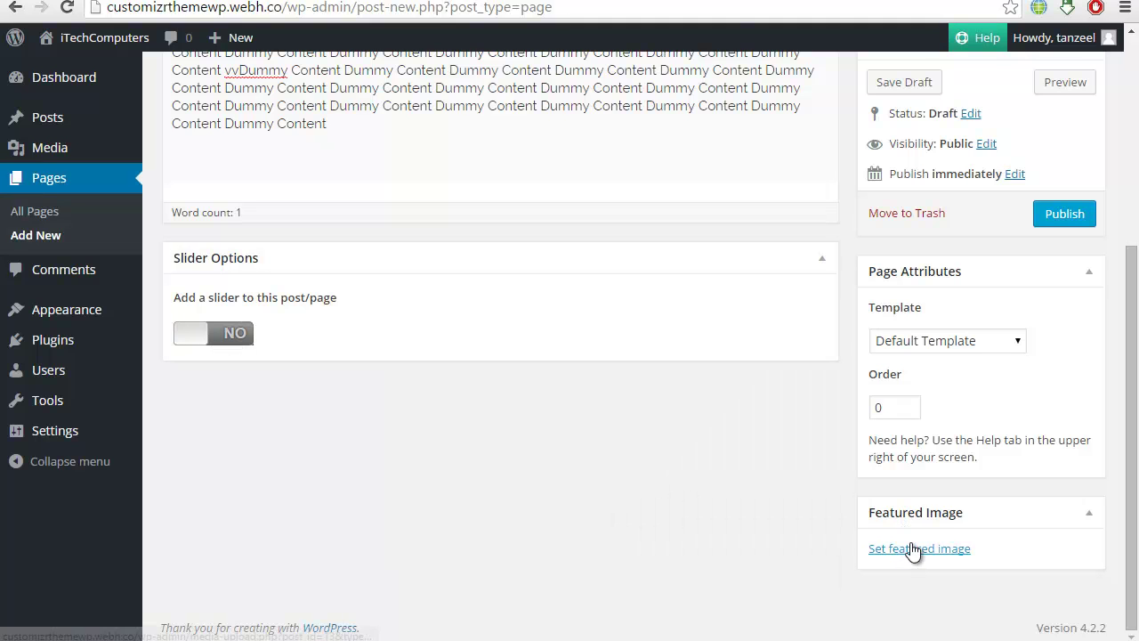
left_click(910, 550)
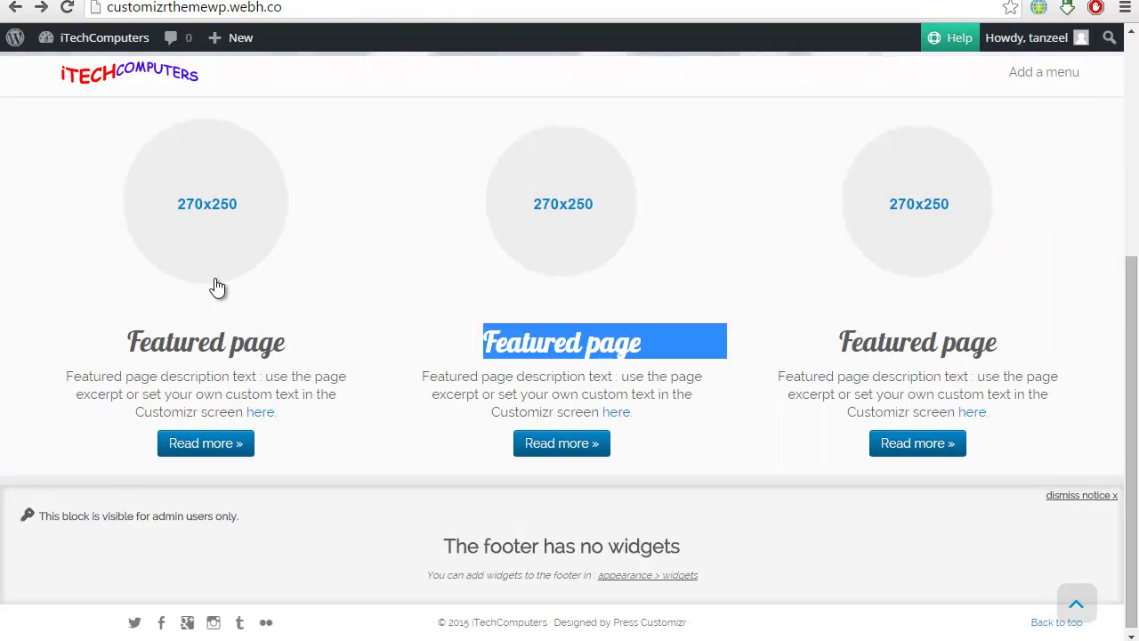
triple_click(222, 333)
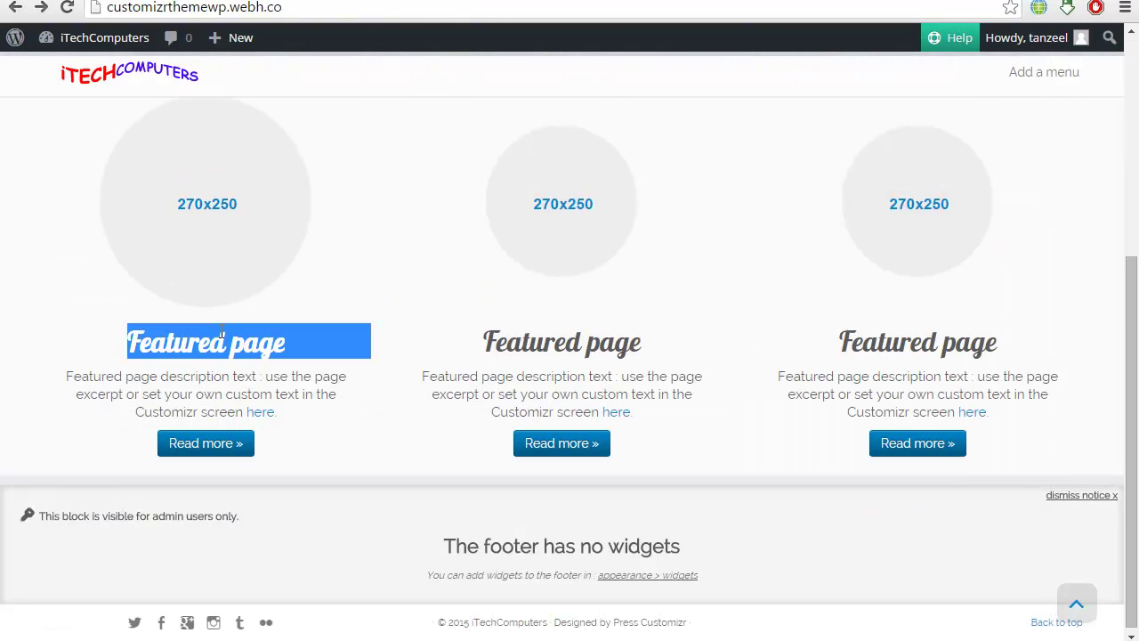
double_click(177, 378)
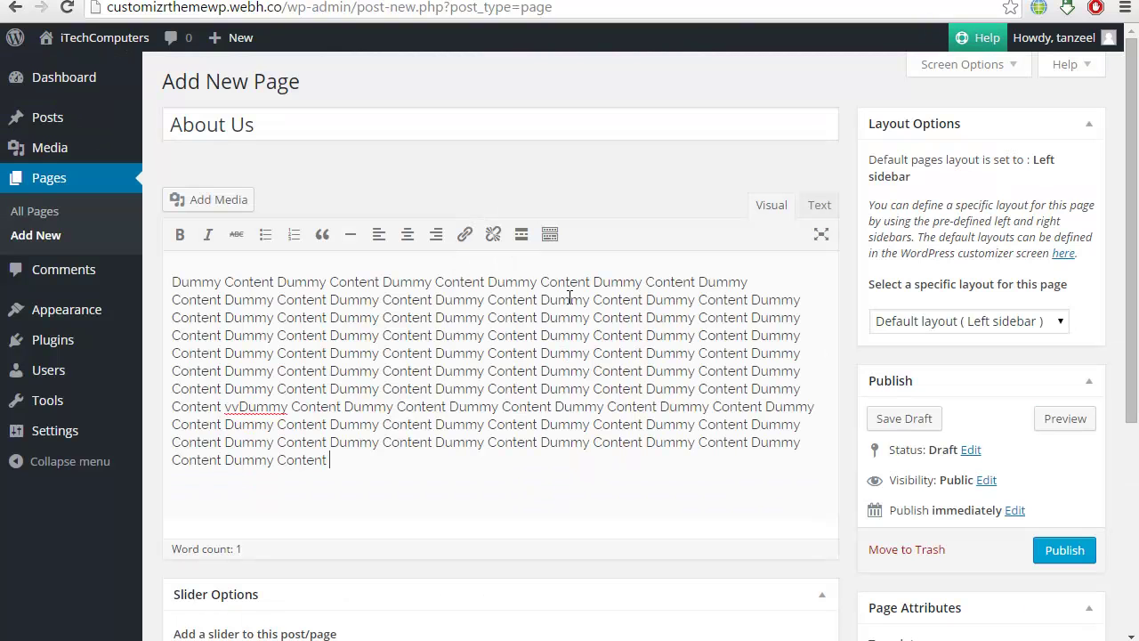
scroll(1137, 253, "down", 4)
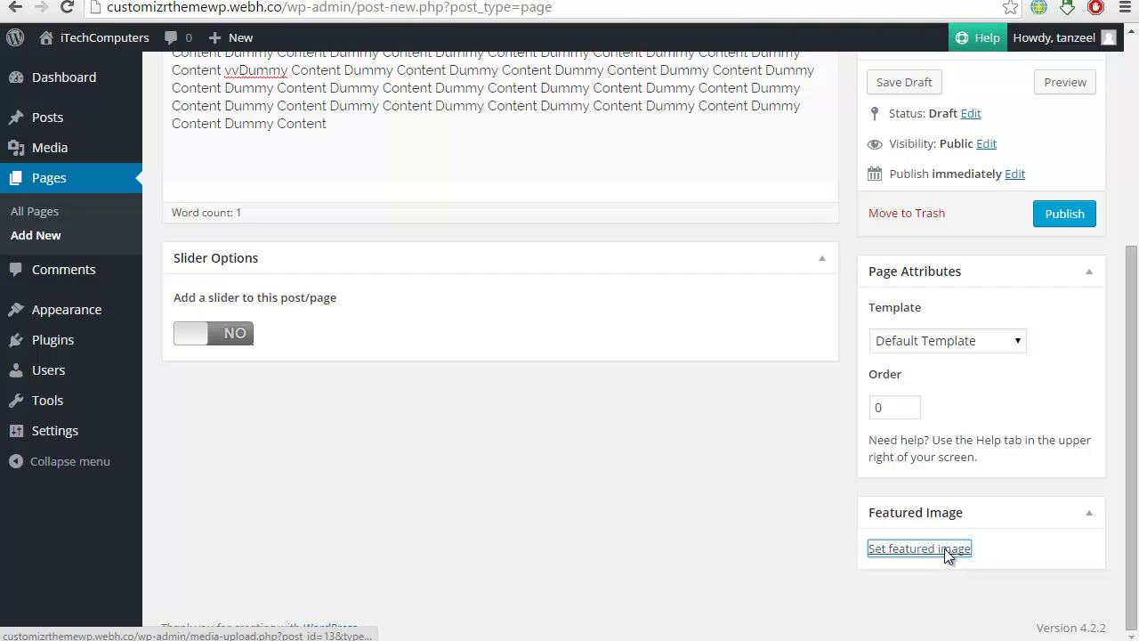
- Set the globe image about-us.jpg from the media library as featured image, then publish About Us
left_click(899, 549)
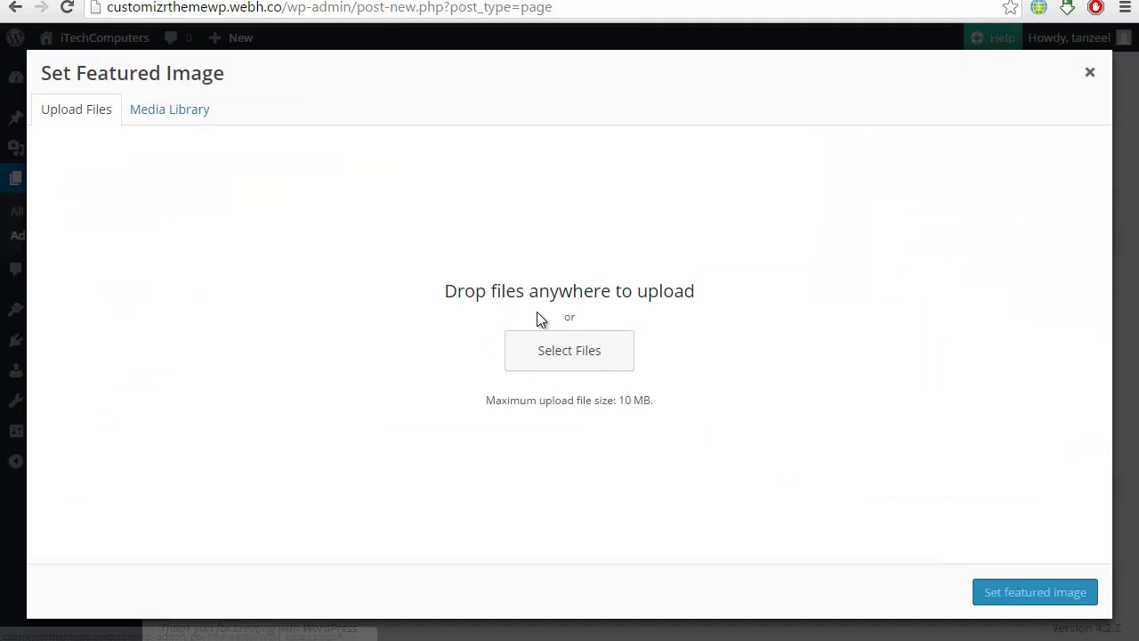
left_click(195, 118)
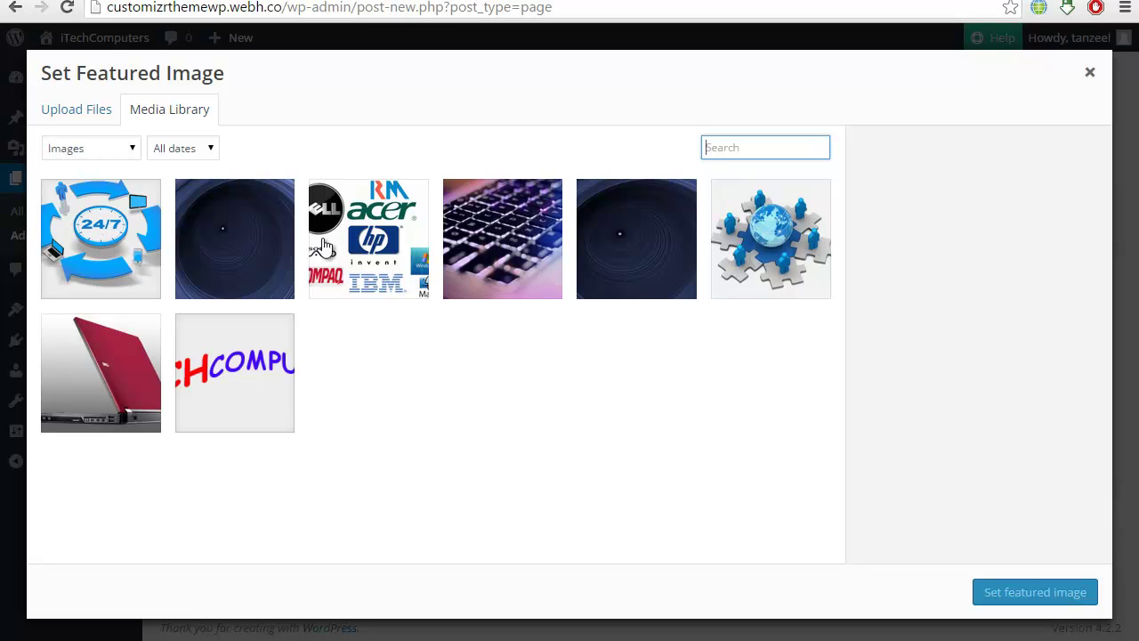
left_click(812, 206)
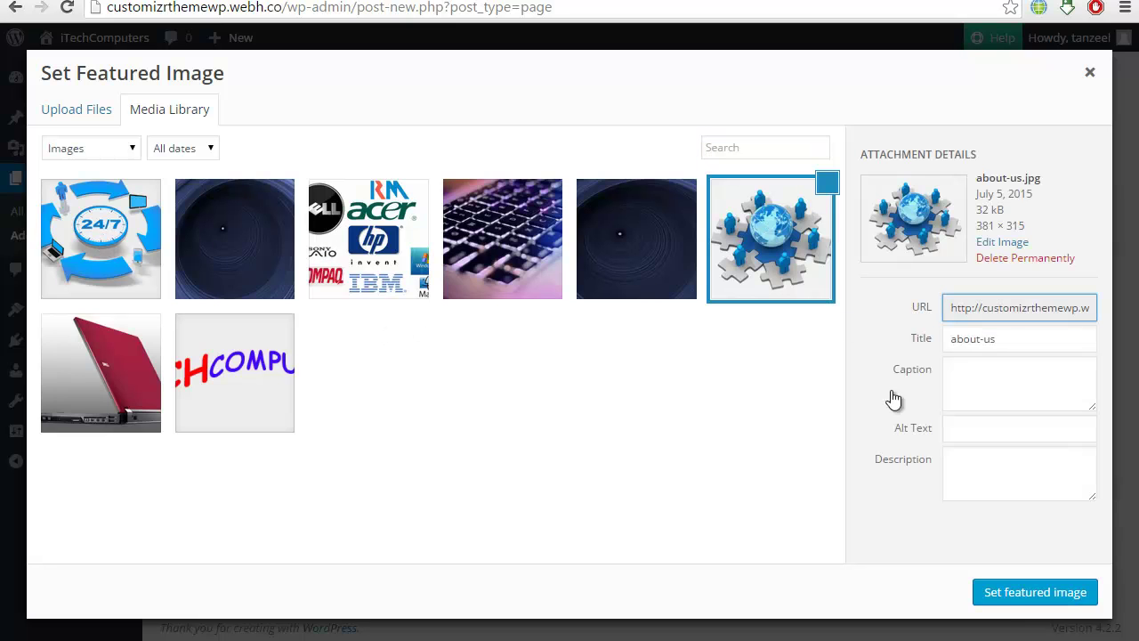
left_click(1037, 594)
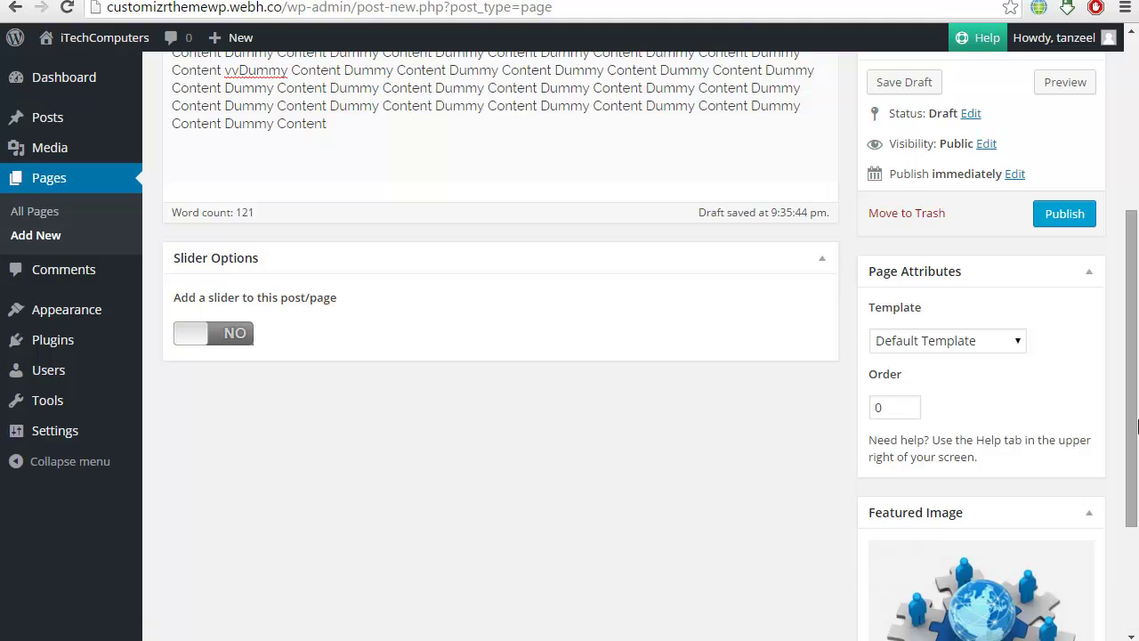
scroll(1066, 505, "up", 3)
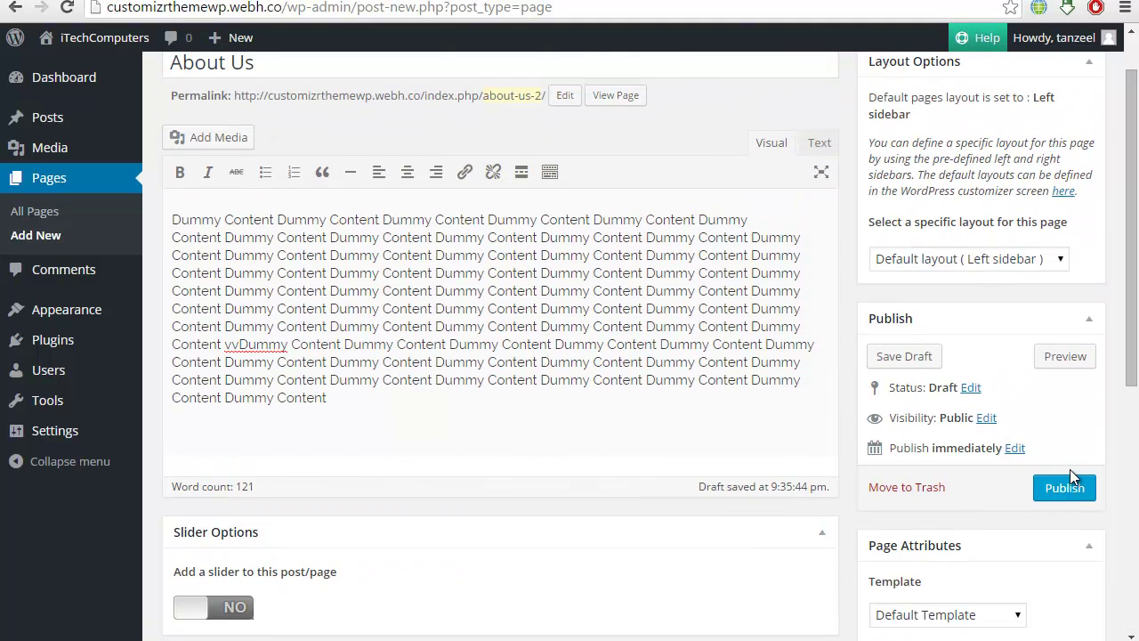
left_click(1070, 487)
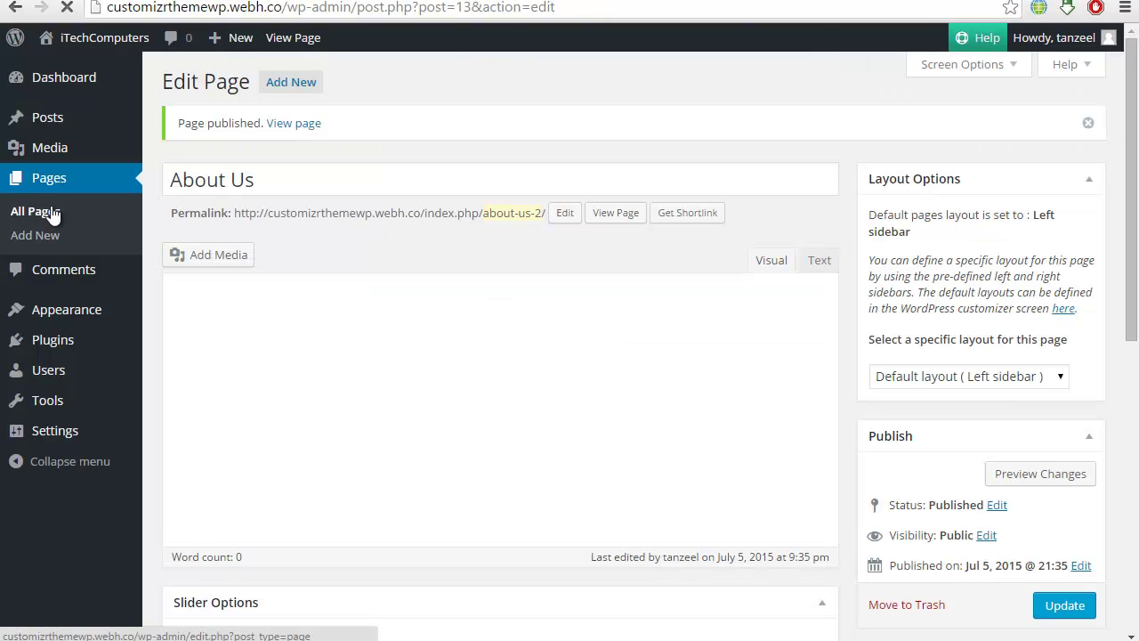
- Check the pages list and reload the Customizer to refresh the featured page choices
left_click(52, 211)
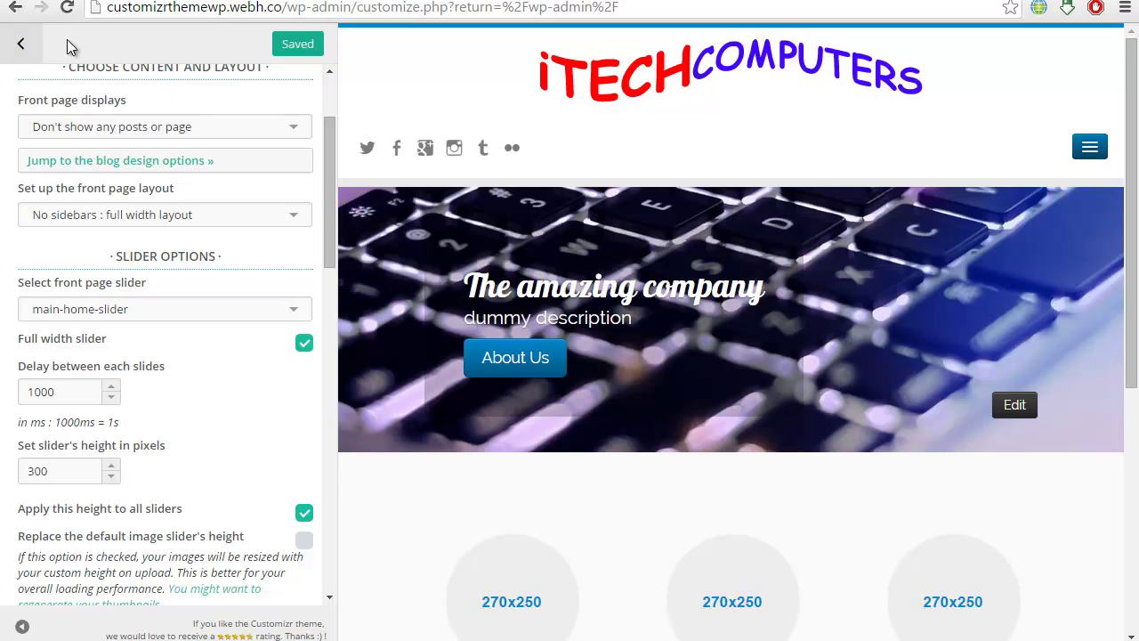
left_click(213, 17)
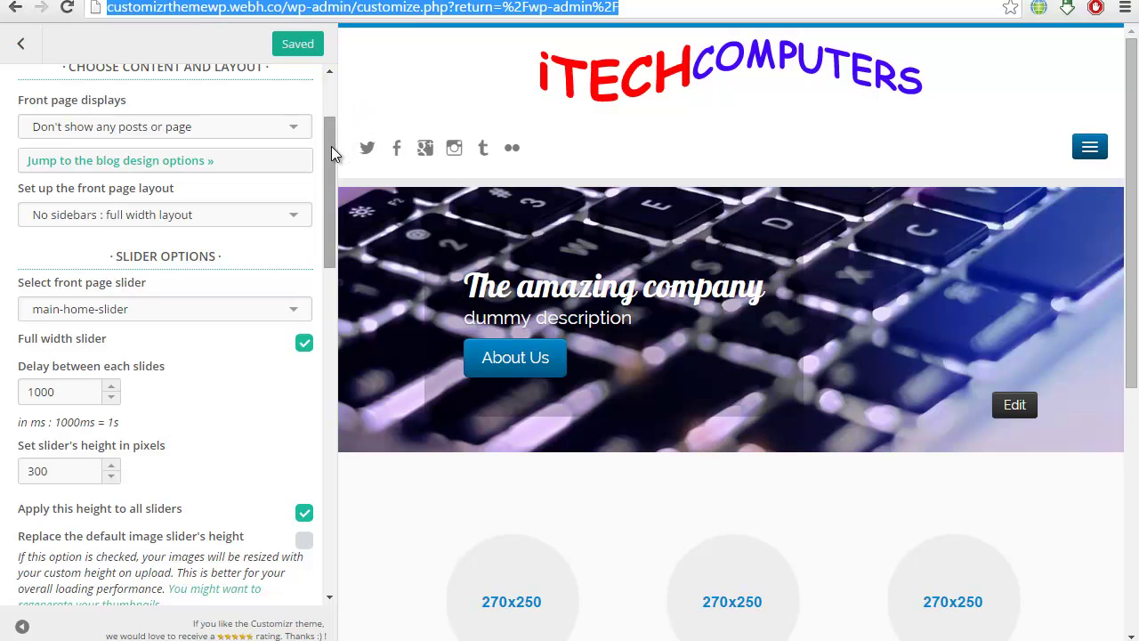
left_click_drag(331, 146, 322, 303)
left_click(264, 350)
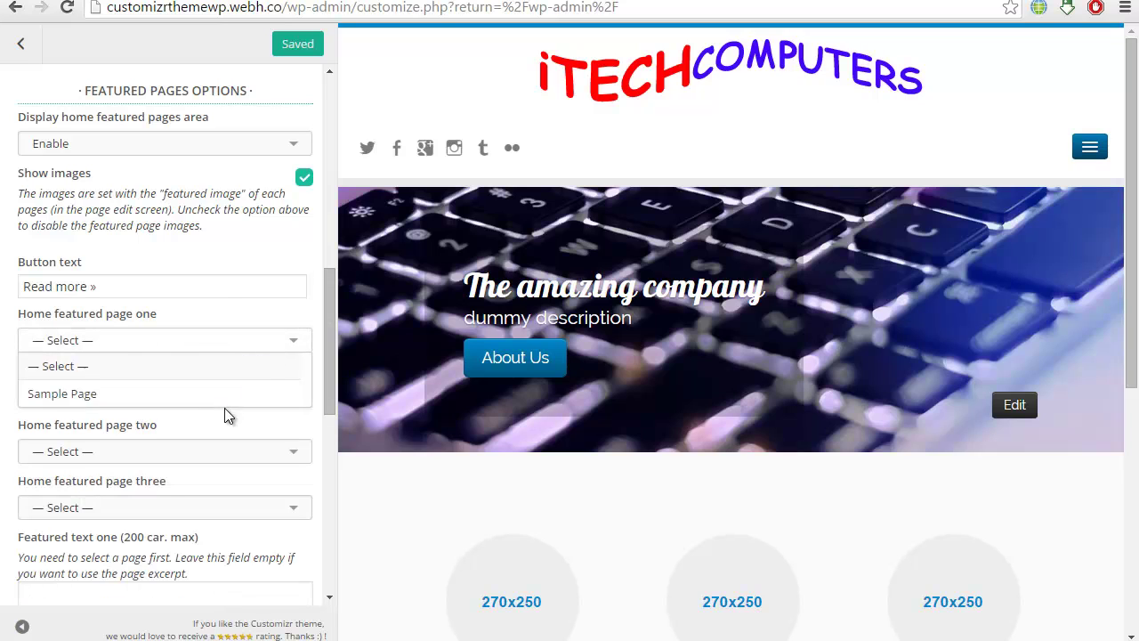
left_click(550, 13)
key("Return")
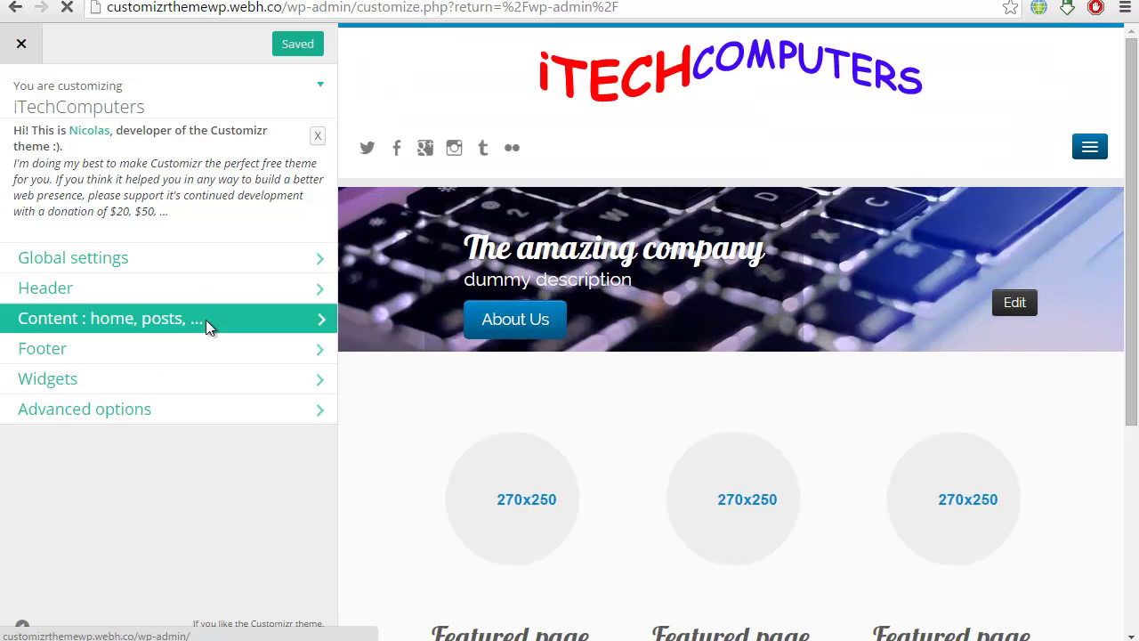
- In Content > Front Page, set featured pages one to three: About Us, Brands we deal in, Contact Us
left_click(206, 319)
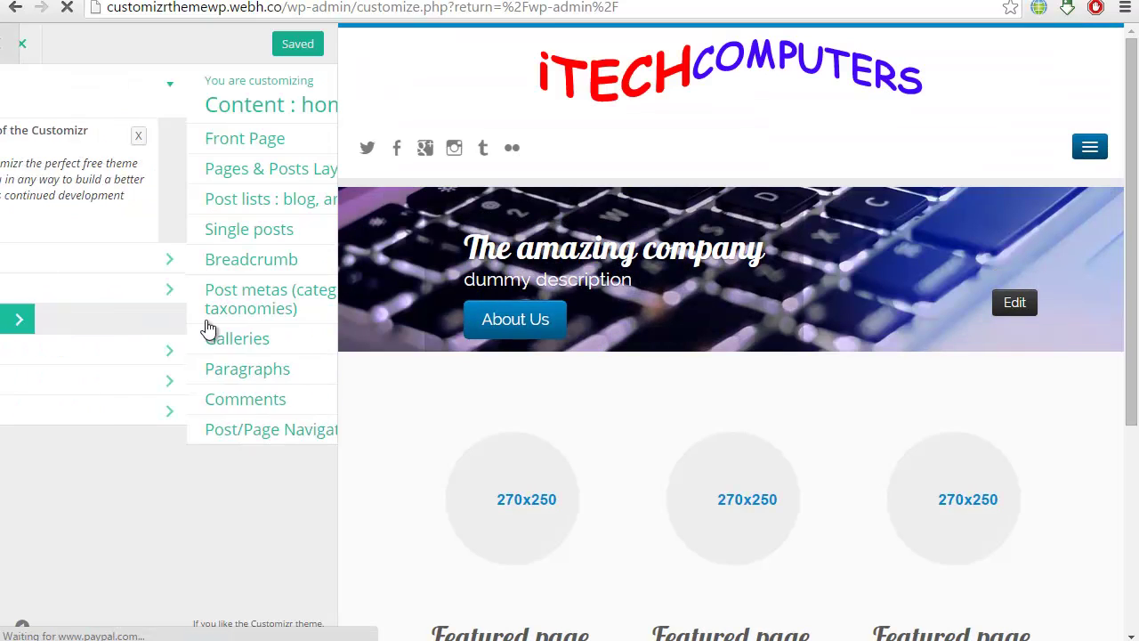
left_click(217, 122)
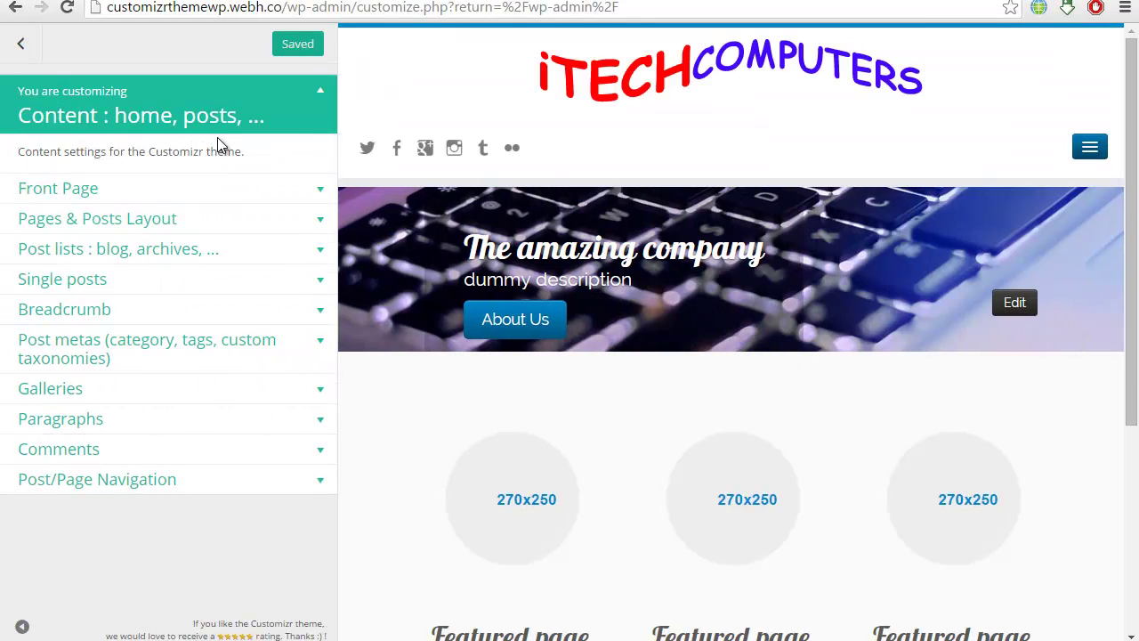
left_click(234, 201)
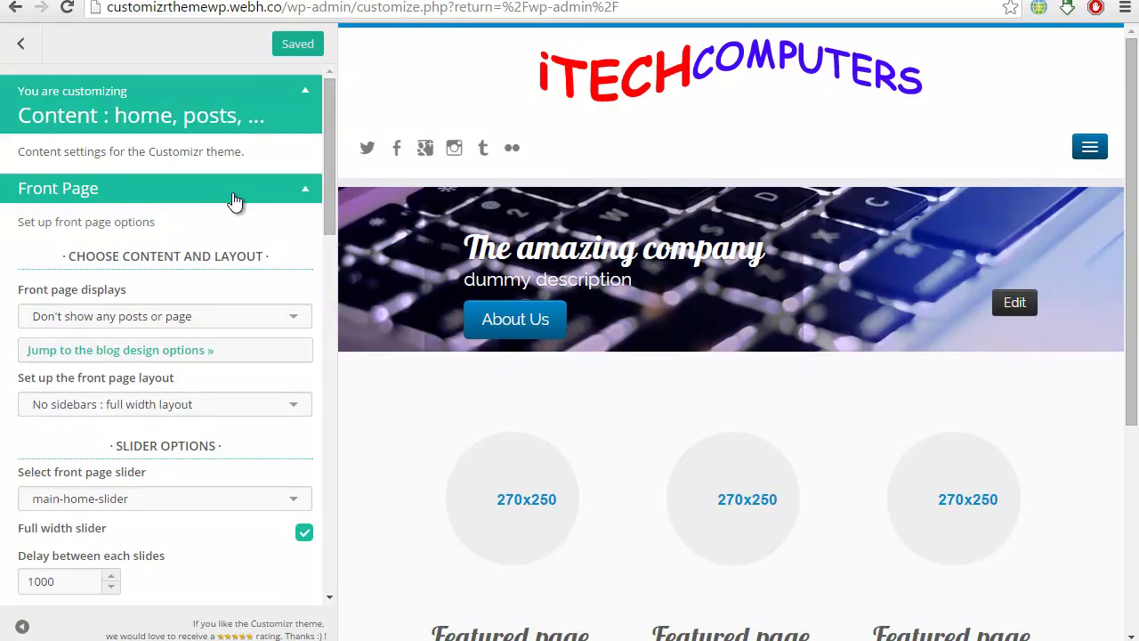
left_click_drag(326, 191, 326, 415)
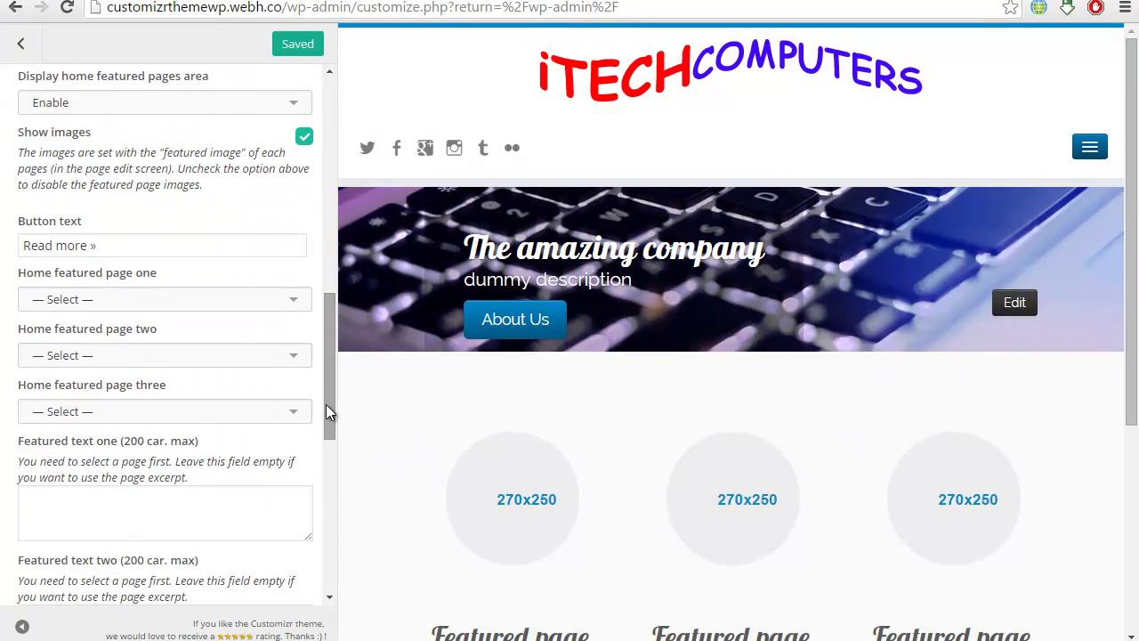
left_click(254, 302)
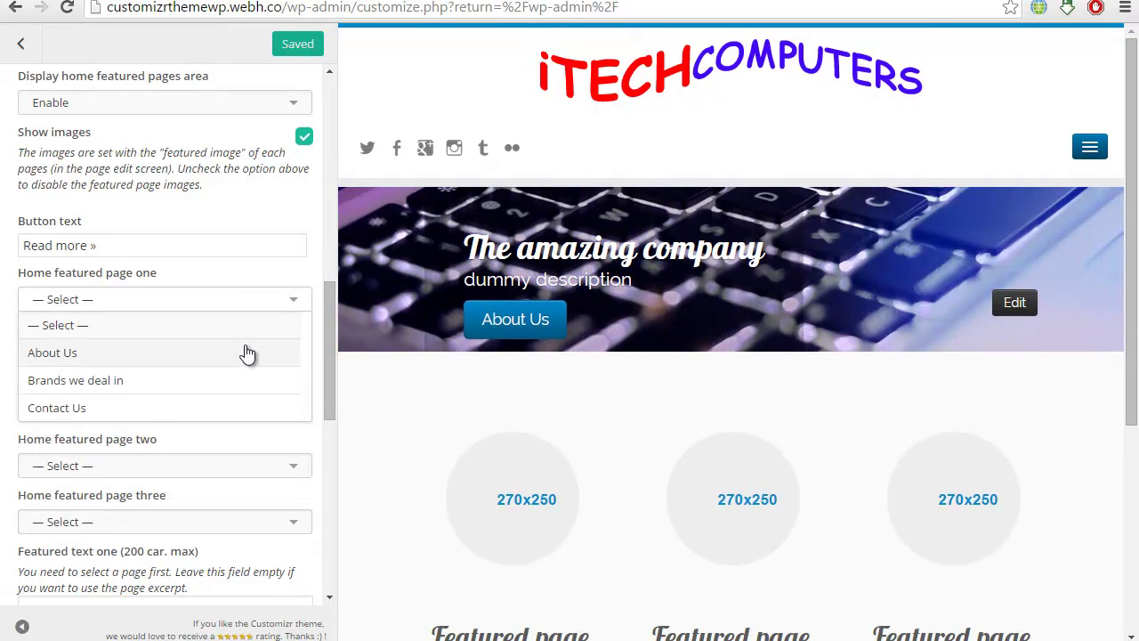
left_click(247, 352)
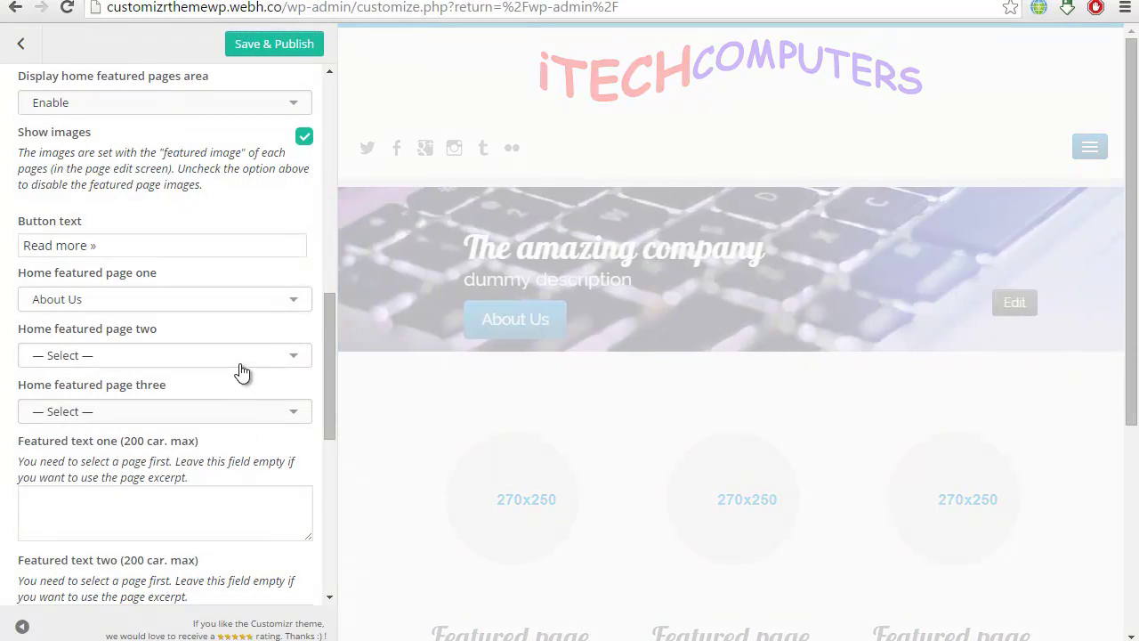
left_click(241, 358)
left_click(234, 437)
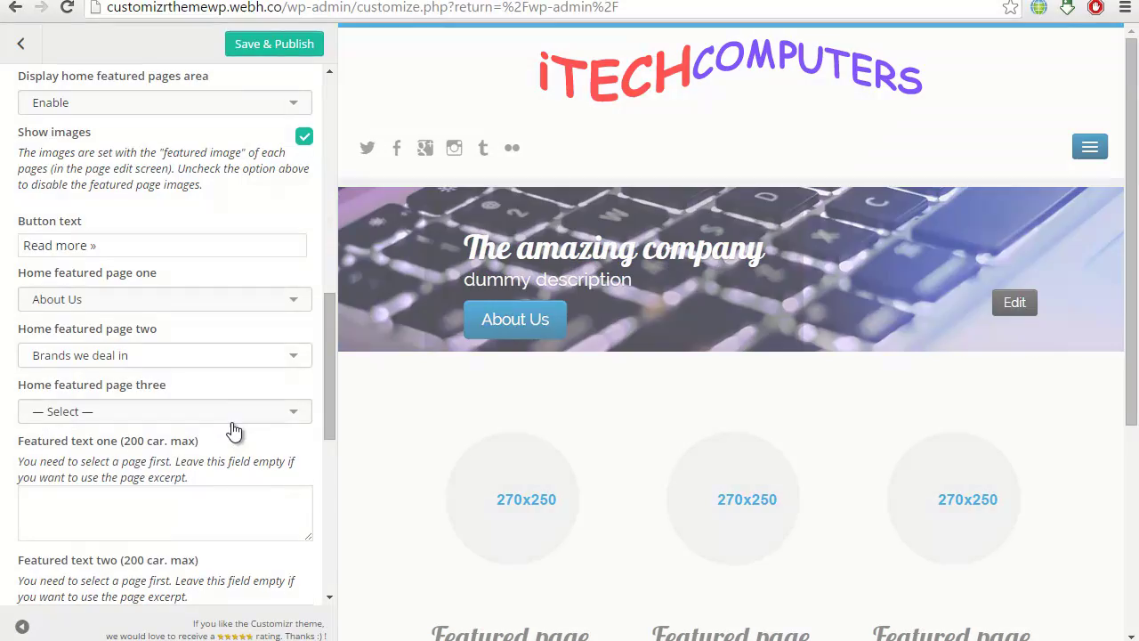
left_click(244, 412)
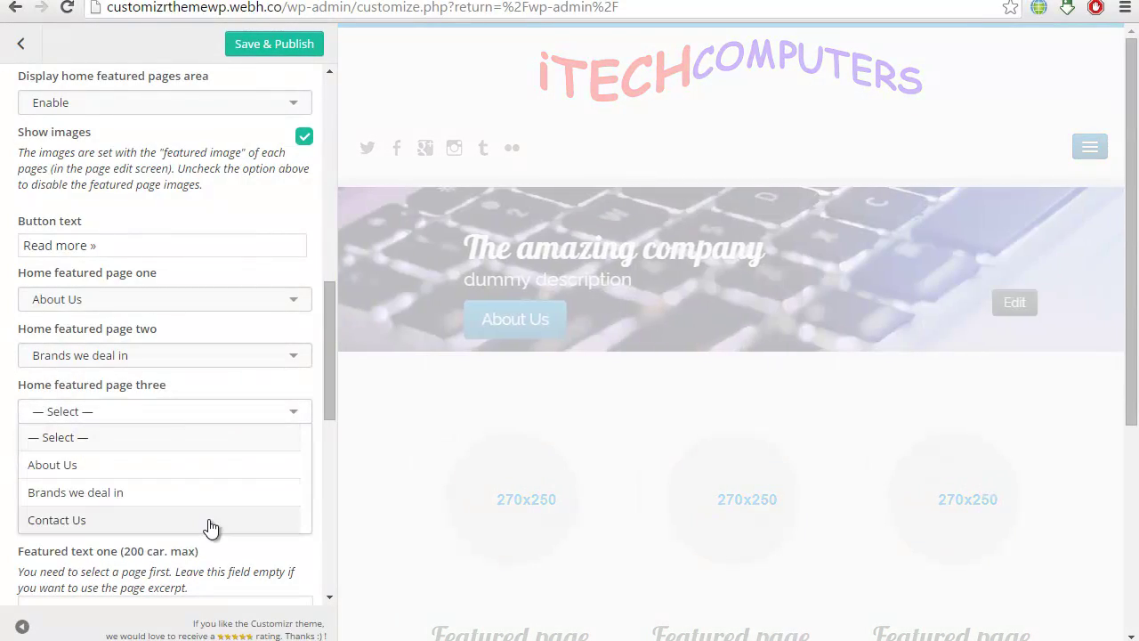
left_click(207, 519)
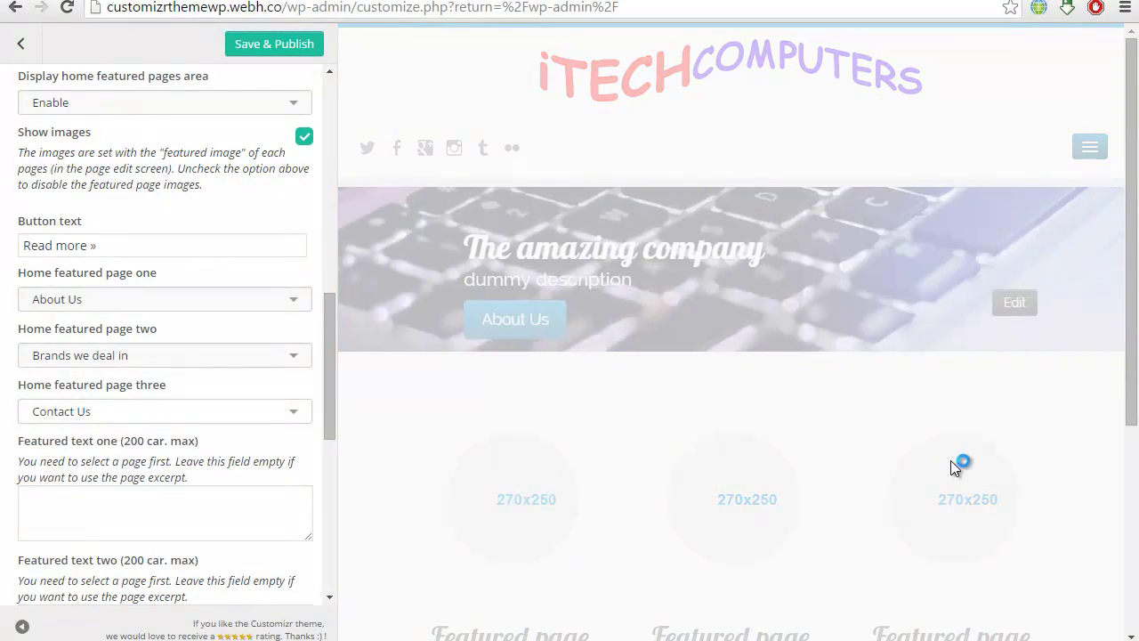
- Scroll the Front Page options to Featured text one and review the preview
scroll(1135, 416, "down", 1)
scroll(1135, 416, "down", 2)
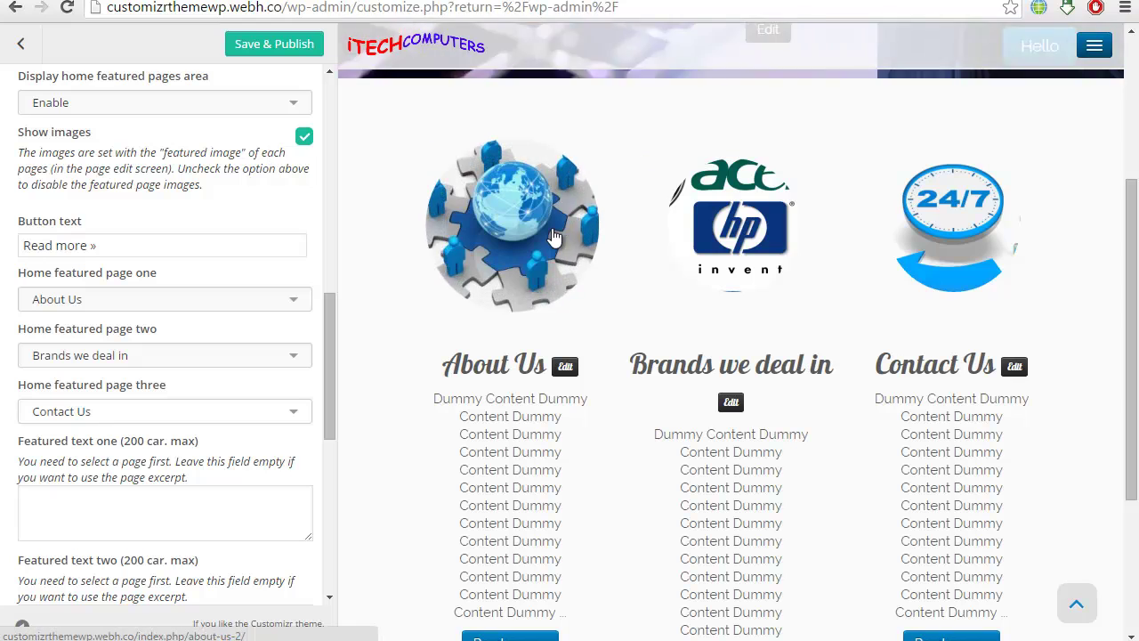
left_click_drag(1131, 236, 1136, 194)
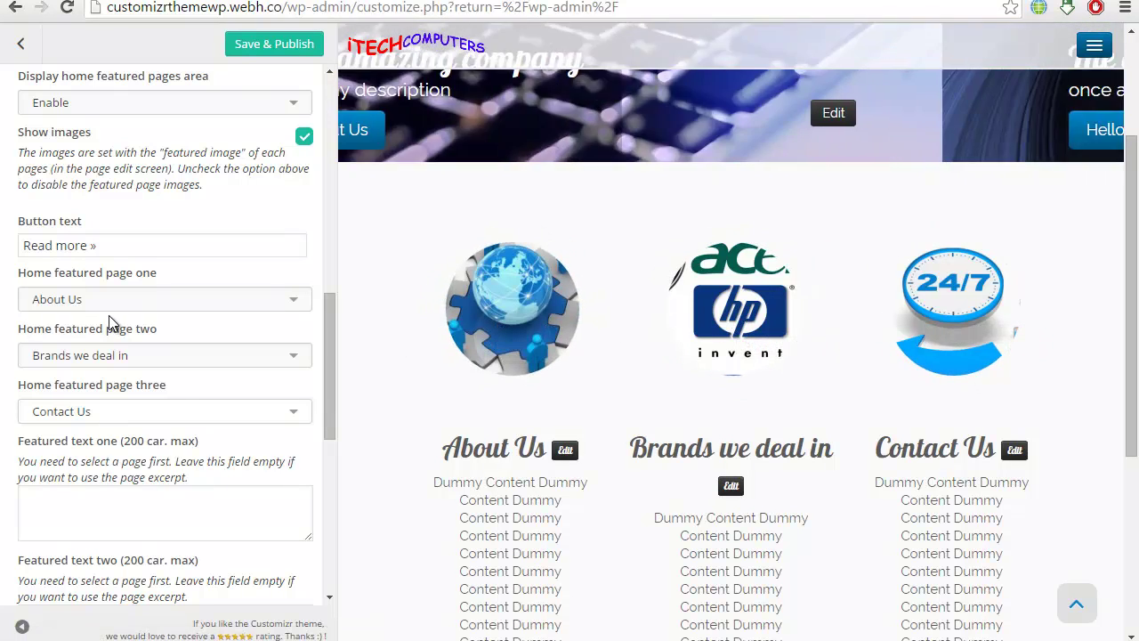
left_click(150, 501)
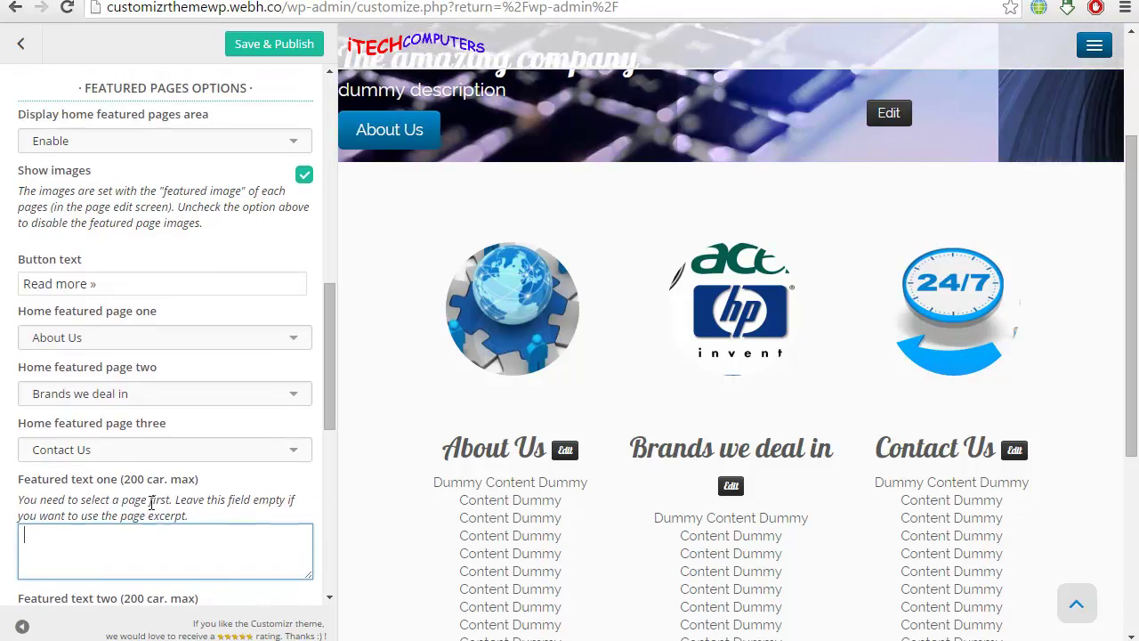
scroll(151, 505, "up", 10)
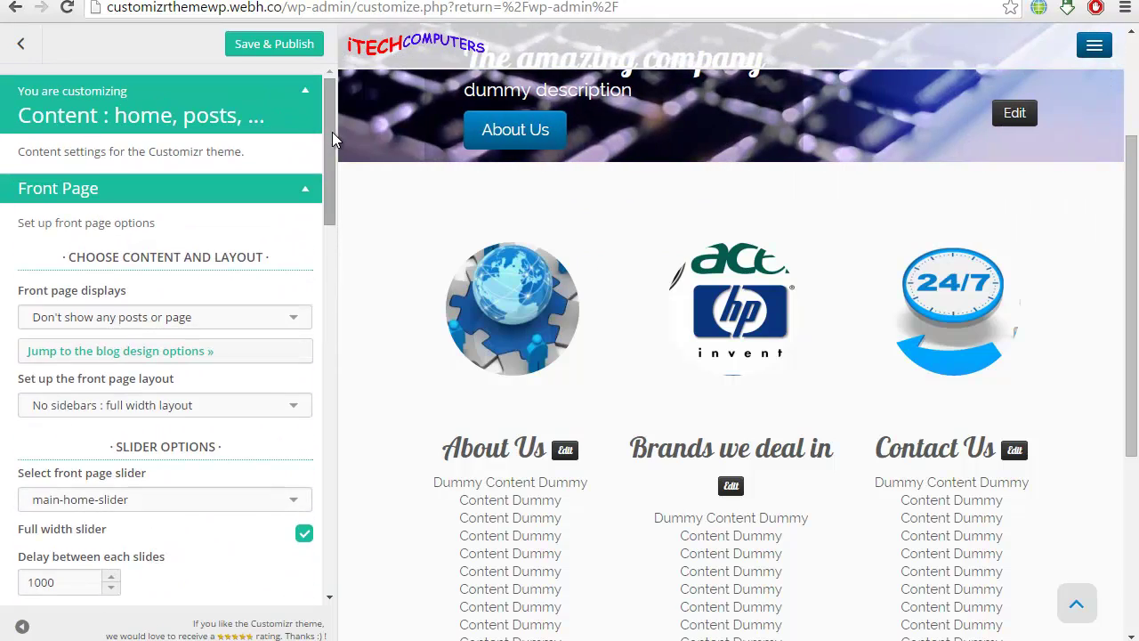
left_click_drag(332, 132, 315, 433)
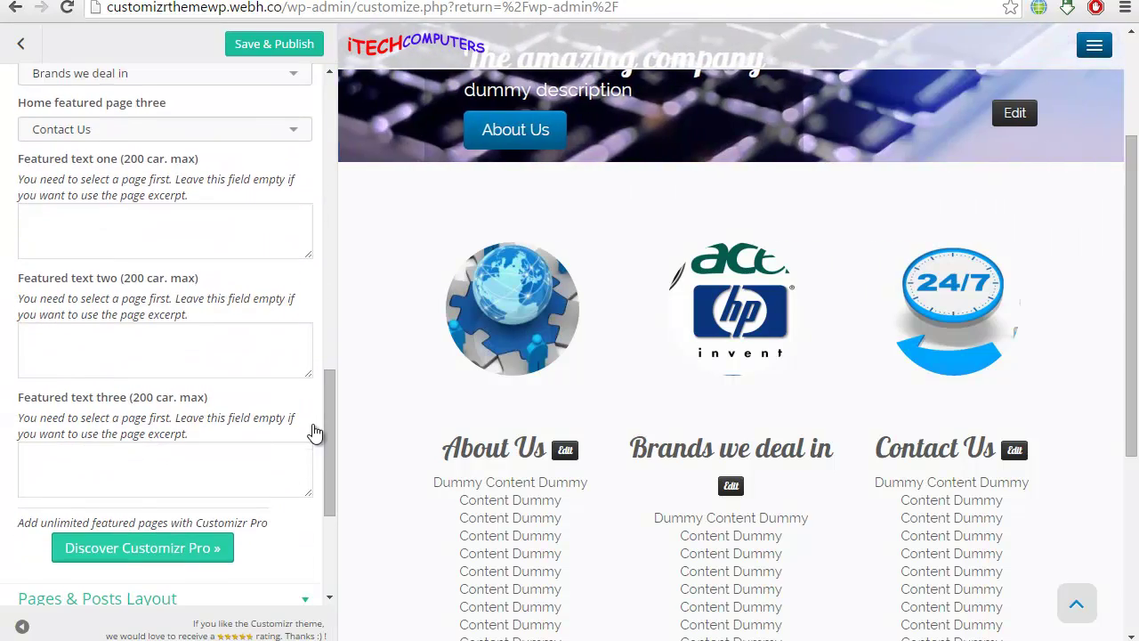
scroll(219, 252, "up", 10)
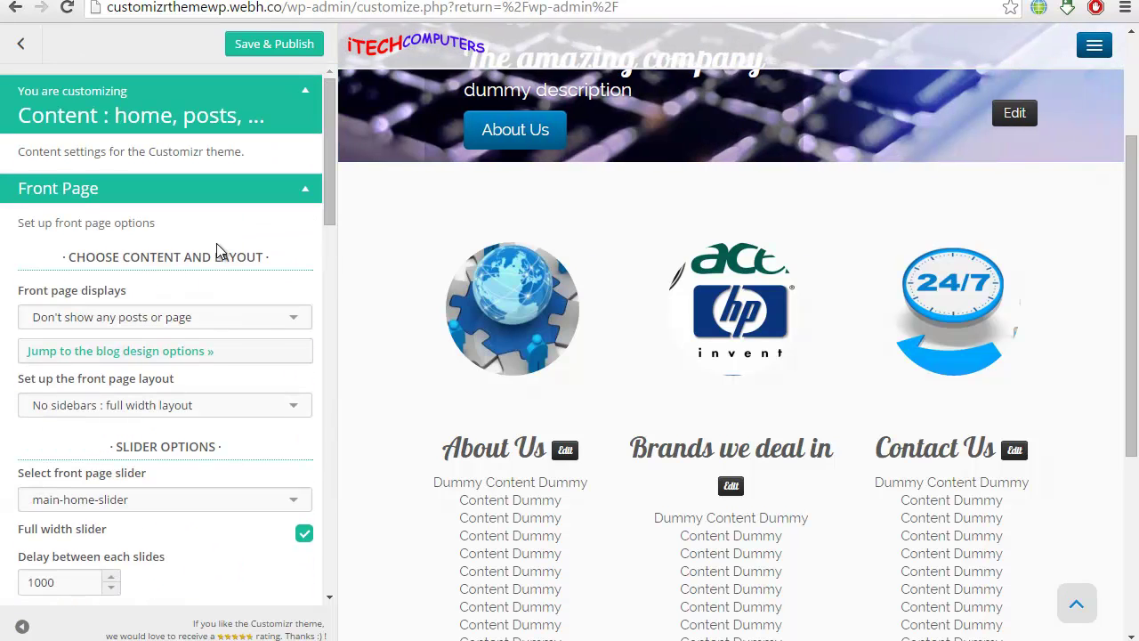
- Save & Publish the featured page settings and reload the Customizer
left_click(293, 44)
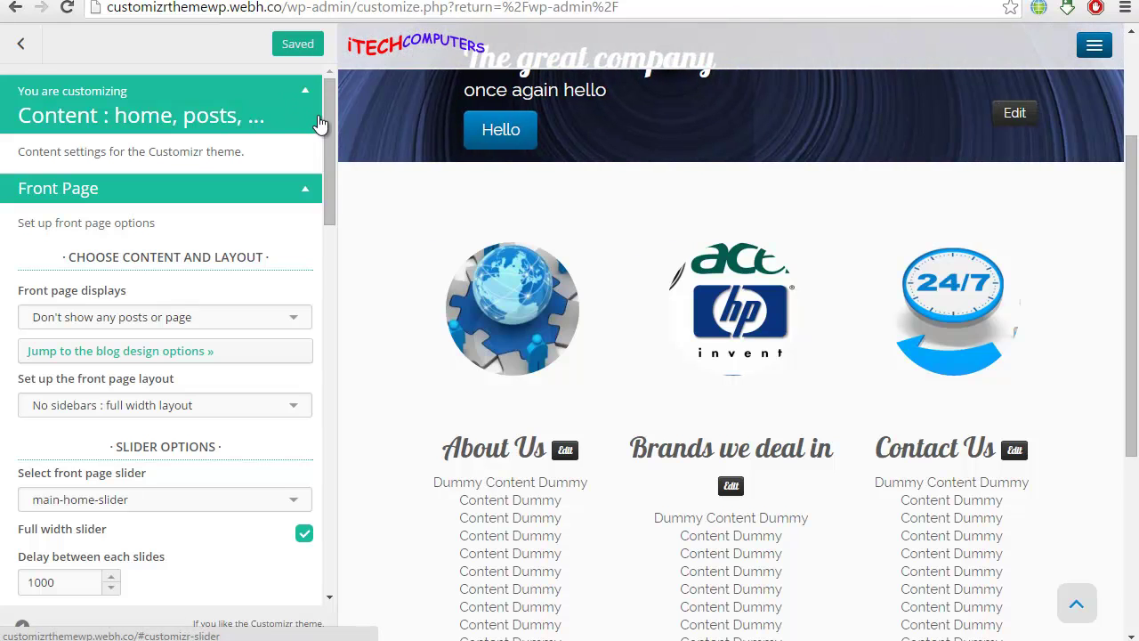
left_click_drag(327, 120, 302, 381)
scroll(243, 330, "up", 10)
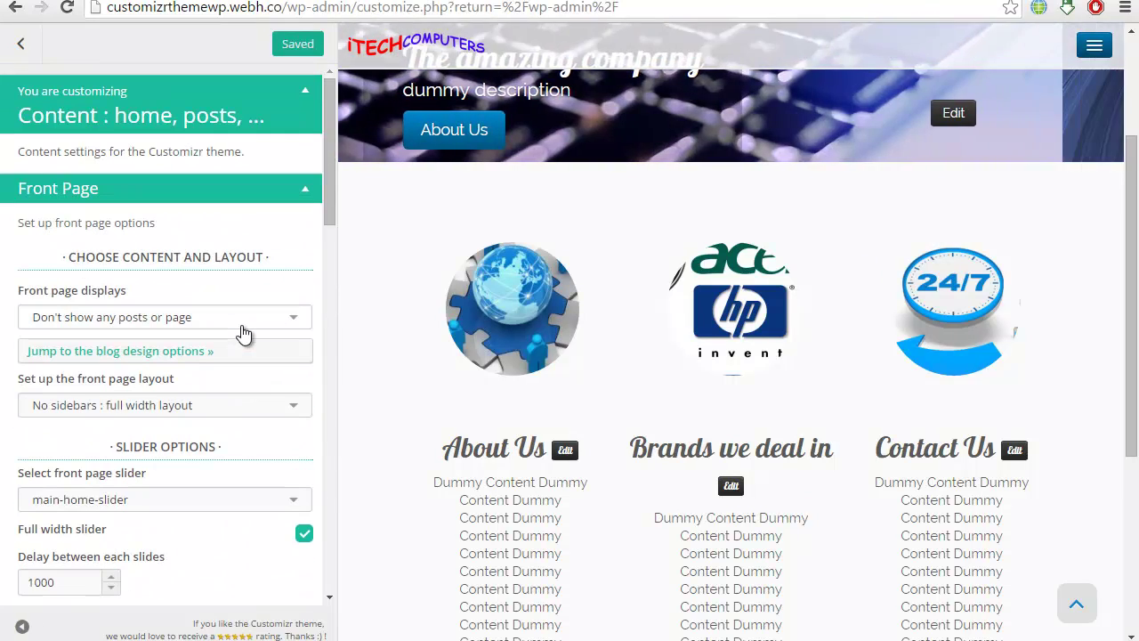
left_click(367, 9)
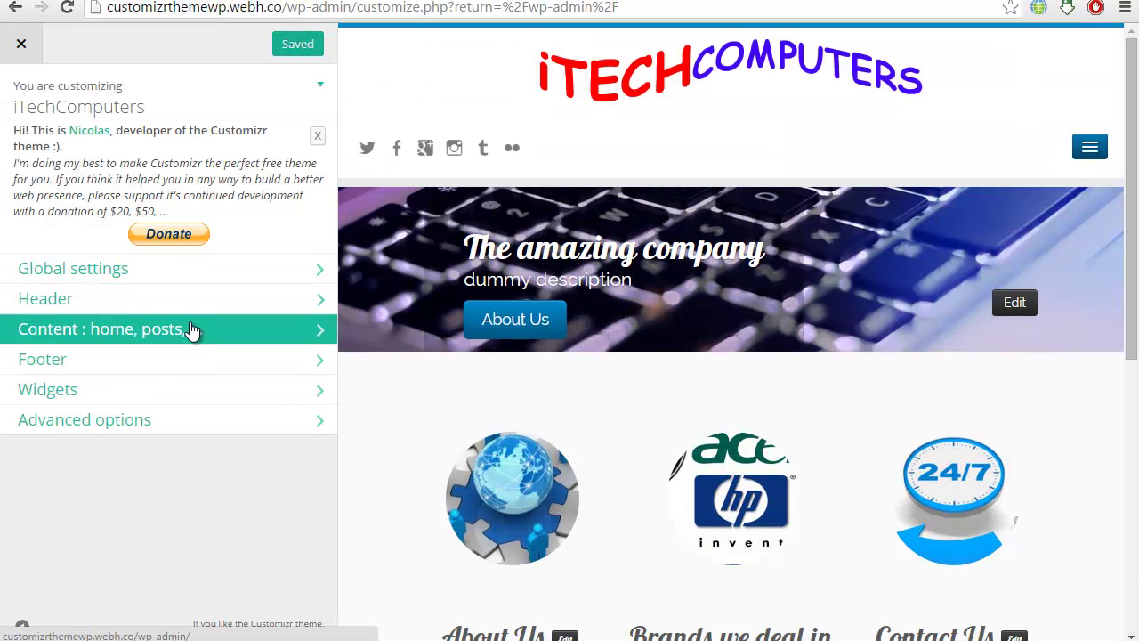
- Open Content: home, posts > Front Page and put the cursor in Featured text one
left_click(191, 329)
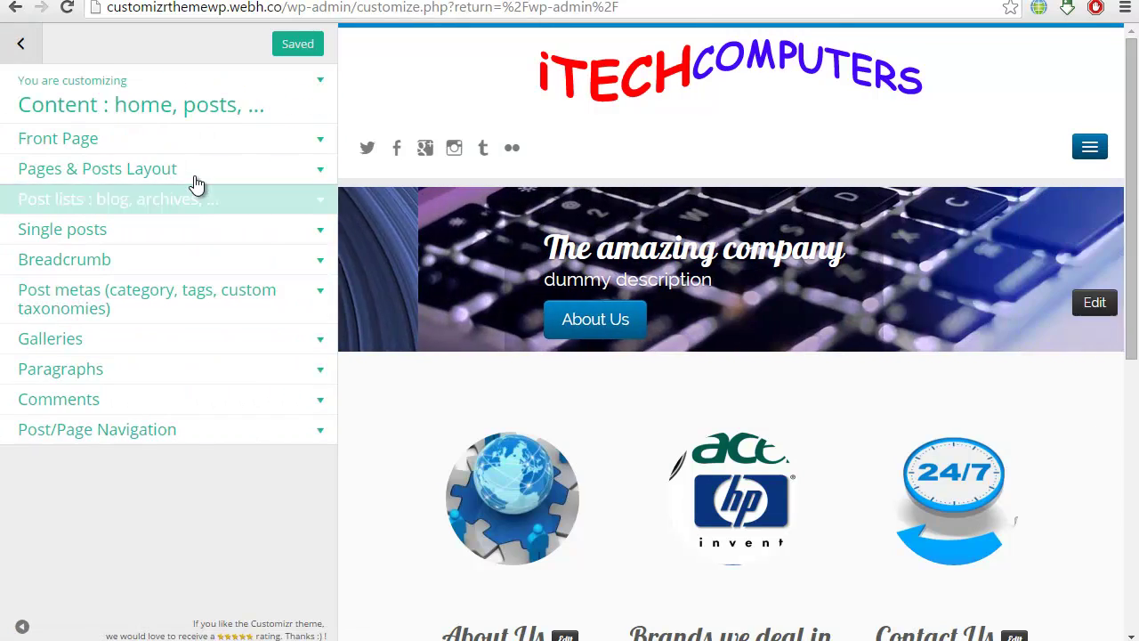
left_click(196, 148)
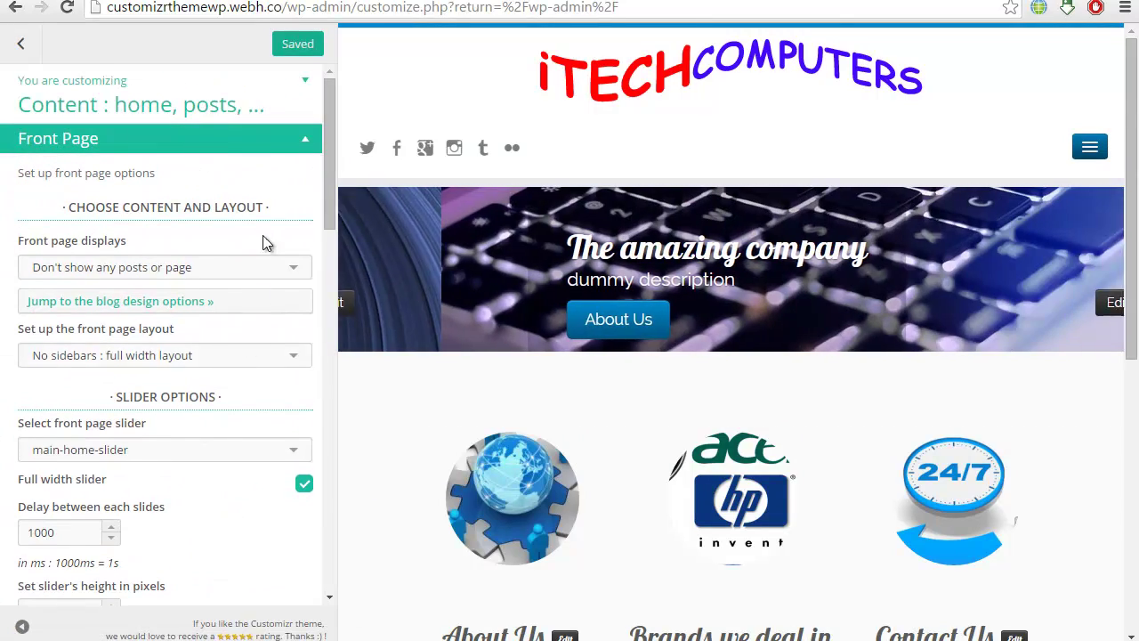
left_click_drag(326, 154, 316, 384)
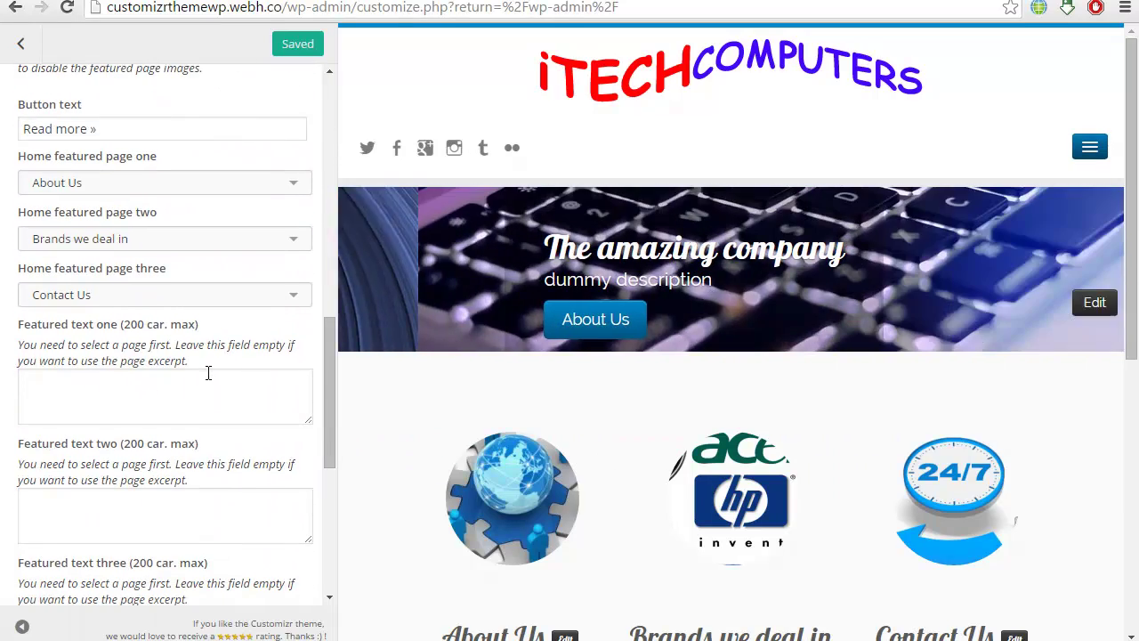
left_click(205, 380)
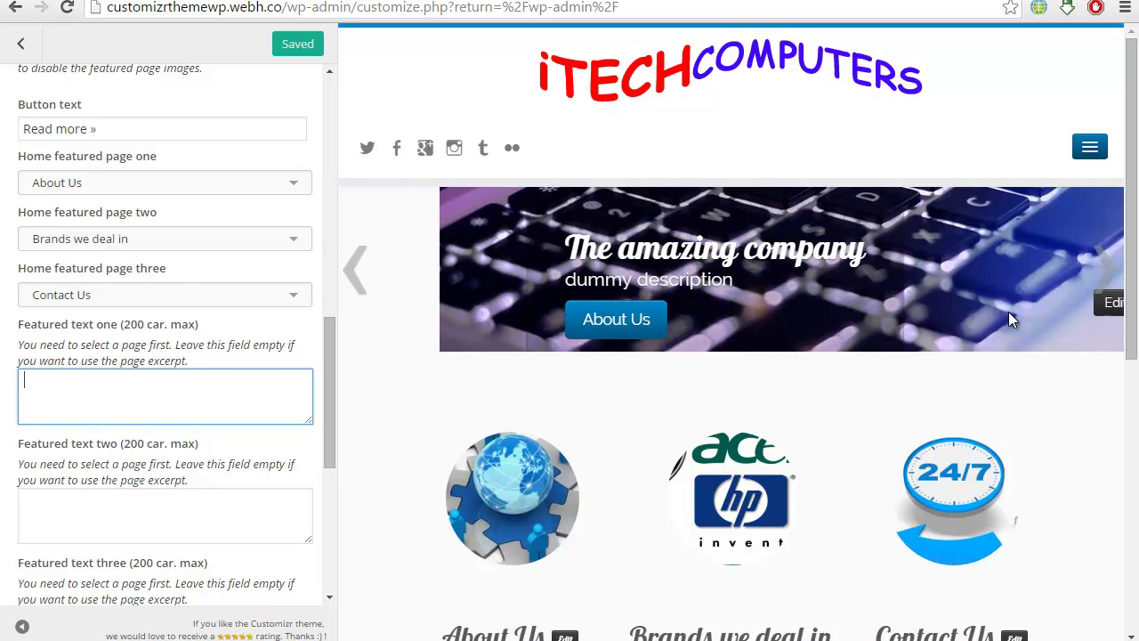
- Fill Featured text one with a repeated hello greeting
left_click_drag(1136, 176, 1137, 361)
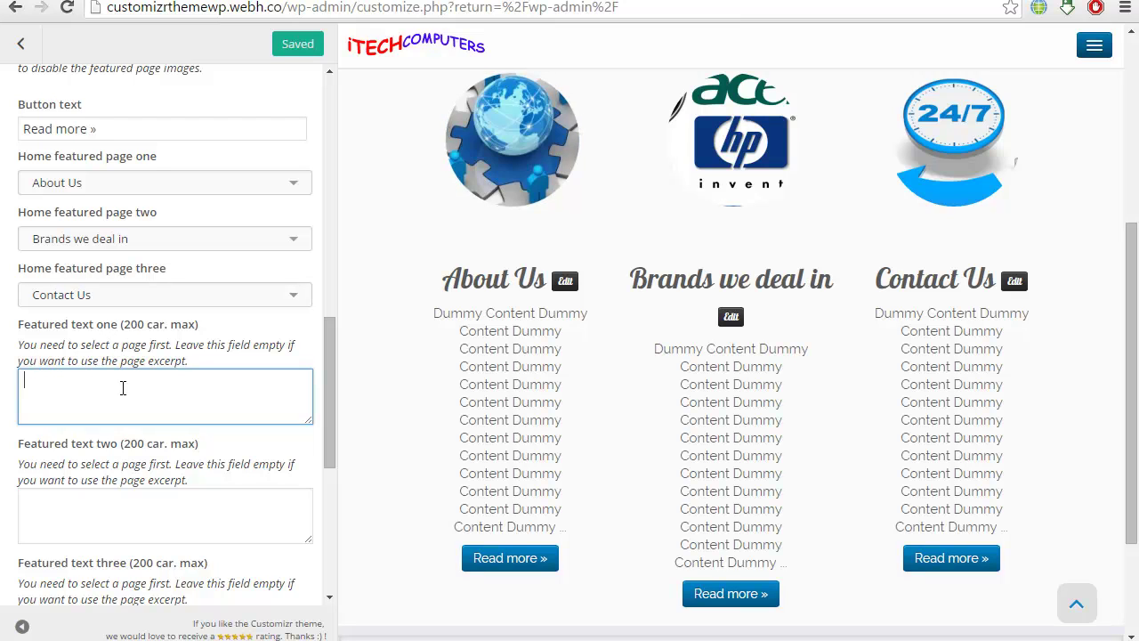
type("Hello Tanzeel")
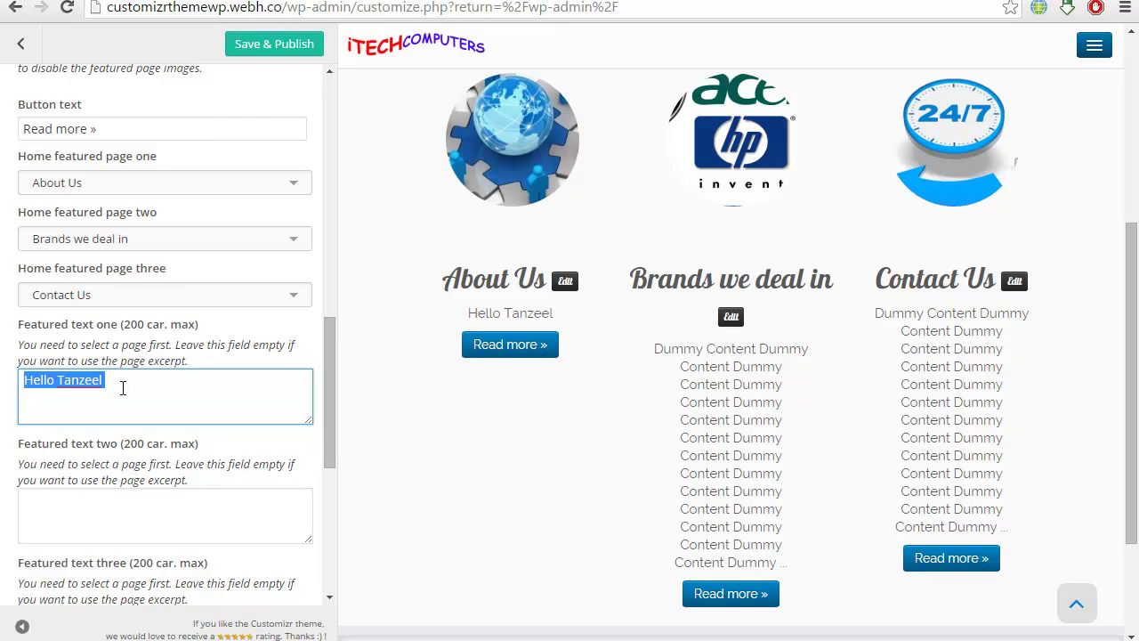
type("Hello Tanzeel Hello Tanzeel Hello Tanzeel Hello Tanzeel Hello Tanzeel Hello Tanzeel Hello Tanzeel Hello Tanzeel Hello Tanzeel Hello Tanzeel Hello Tanzeel Hello Tanzeel Hello Tanzeel")
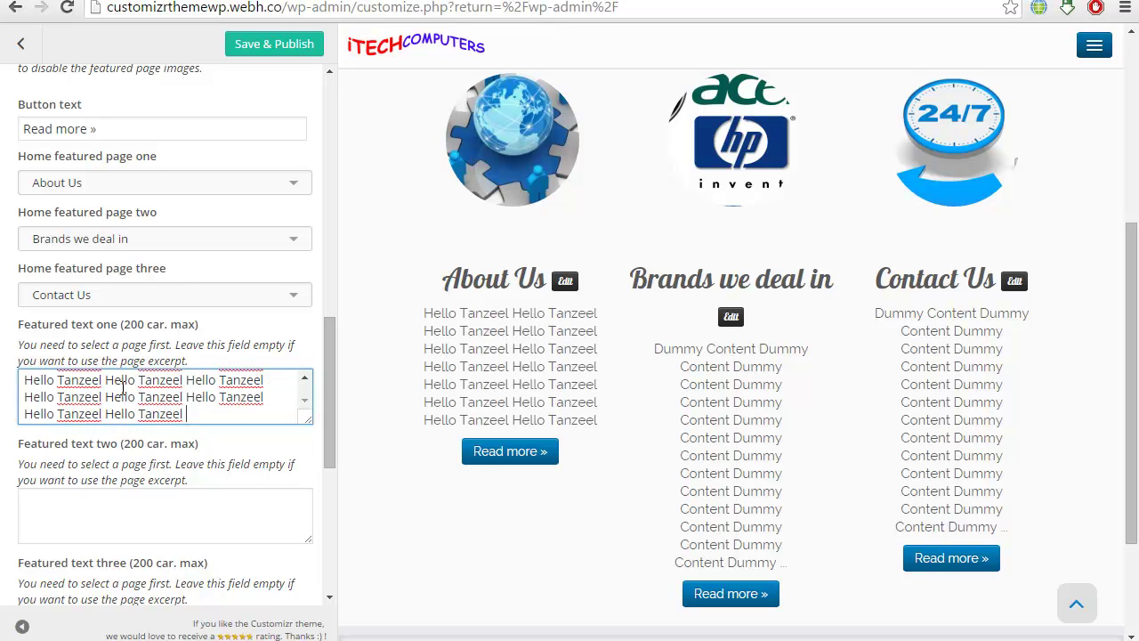
- Fill Featured text two with the same repeated hello greeting
left_click(168, 532)
type("Hello Tanzeel")
type("Hello Tanzeel Hello Tanzeel Hello Tanzeel Hello Tanzeel Hello Tanzeel Hello Tanzeel Hello Tanzeel Hello Tanzeel")
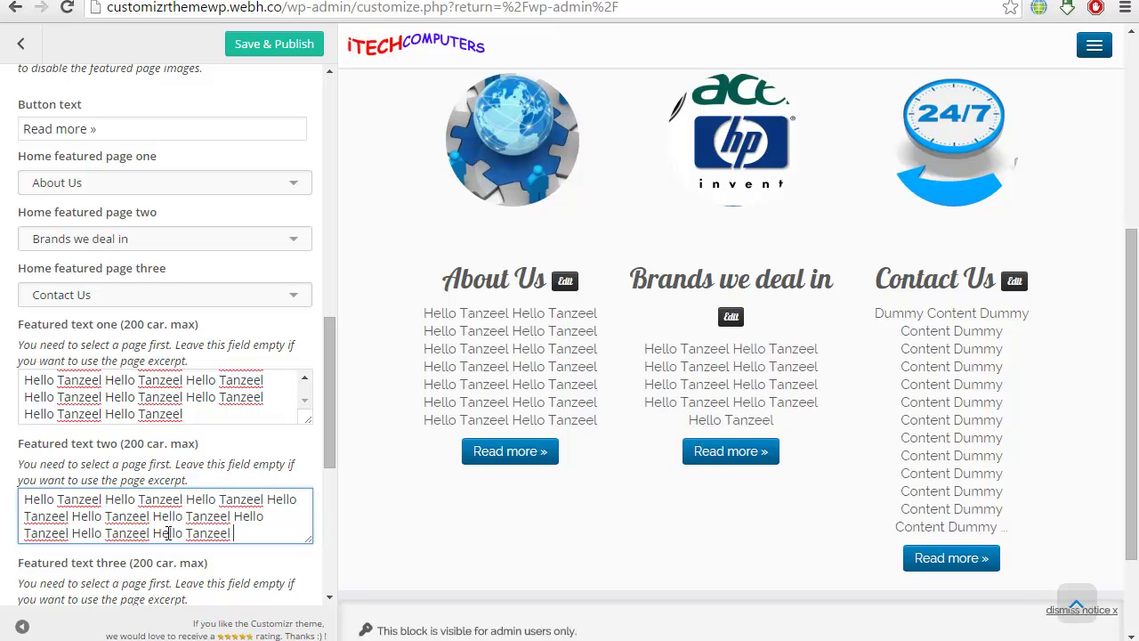
type("Hello Tanzeel")
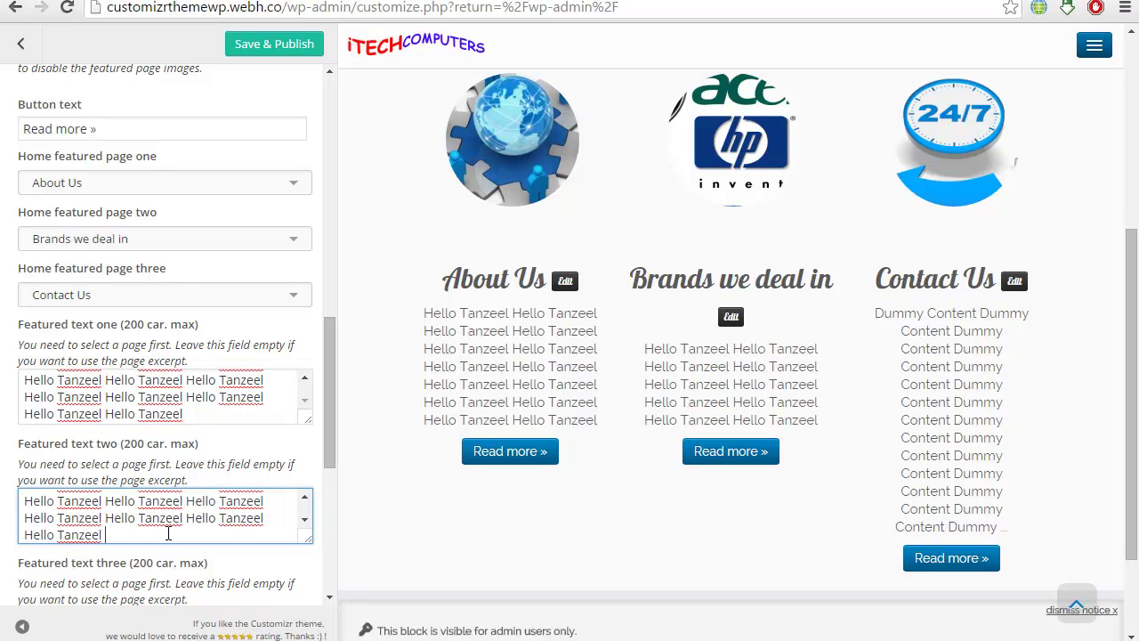
- Paste the greeting into Featured text three, undoing the extra trailing repeat
left_click_drag(329, 380, 326, 429)
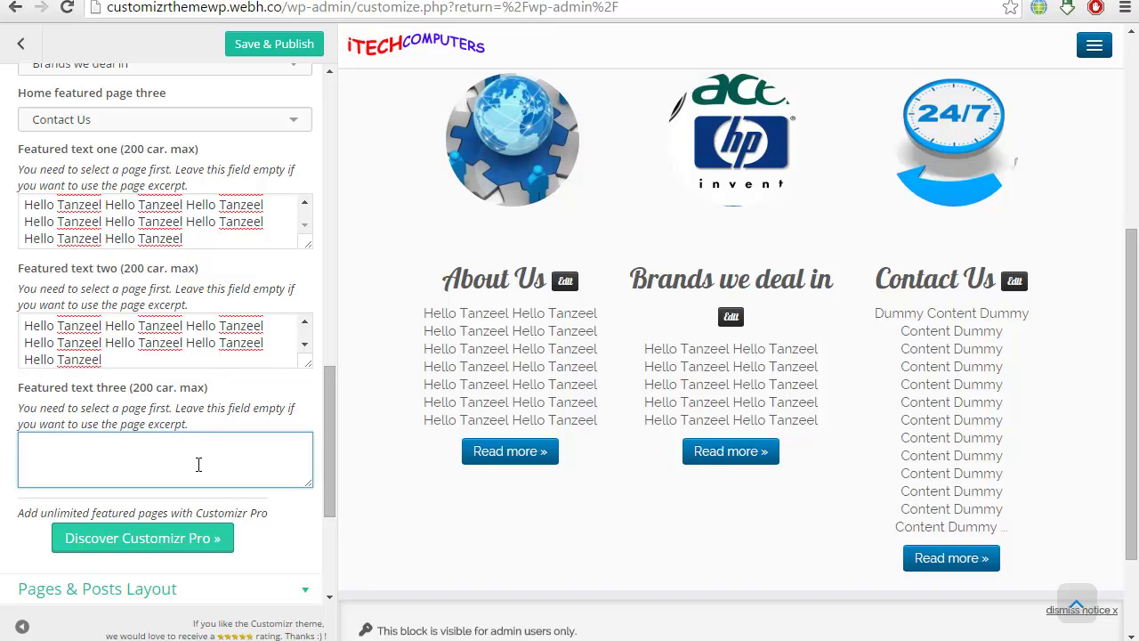
key("ctrl+v")
key("ctrl+v")
key("ctrl+v")
key("ctrl+v")
key("ctrl+v")
key("ctrl+v")
key("ctrl+v")
key("ctrl+v")
key("ctrl+v")
key("ctrl+v")
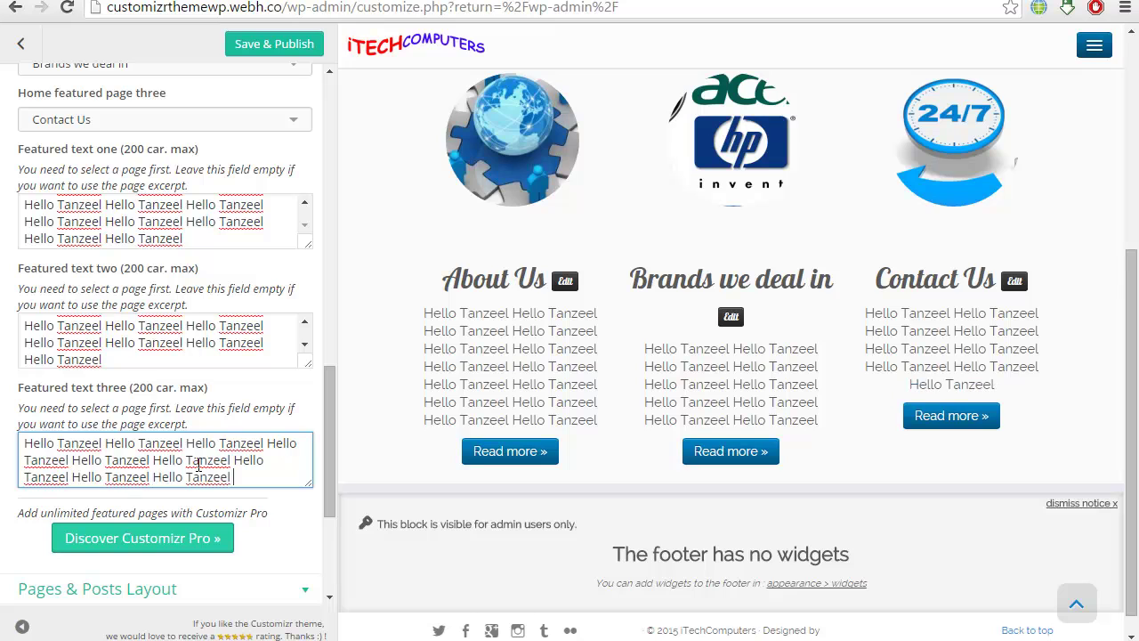
key("ctrl+z")
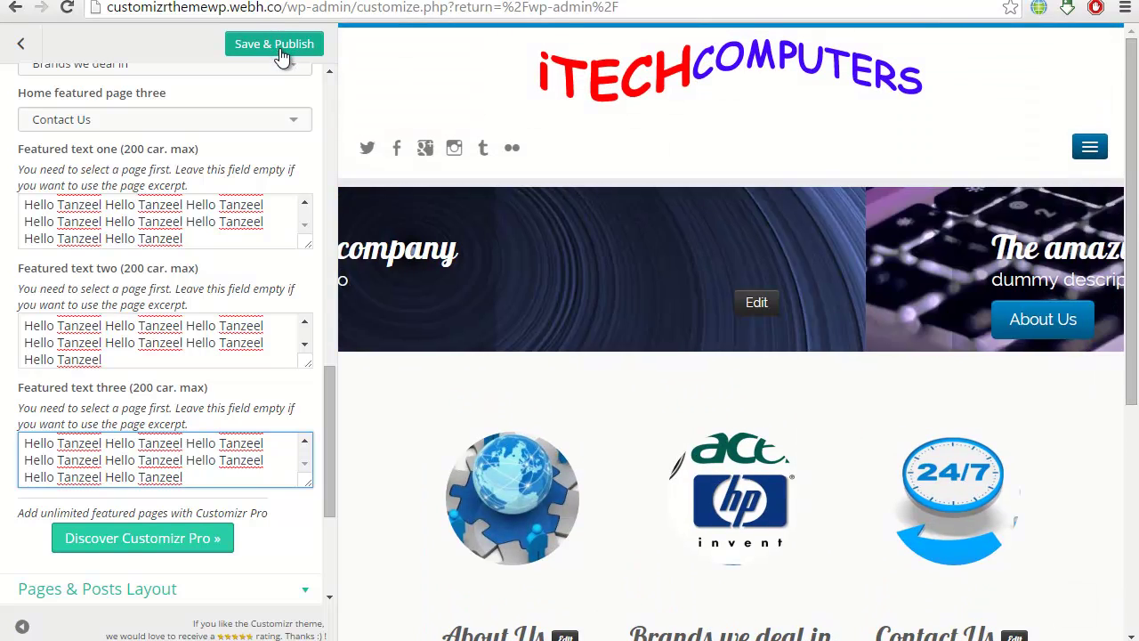
- Save & Publish the featured texts and reload the live site to check the About Us paragraph
left_click(281, 53)
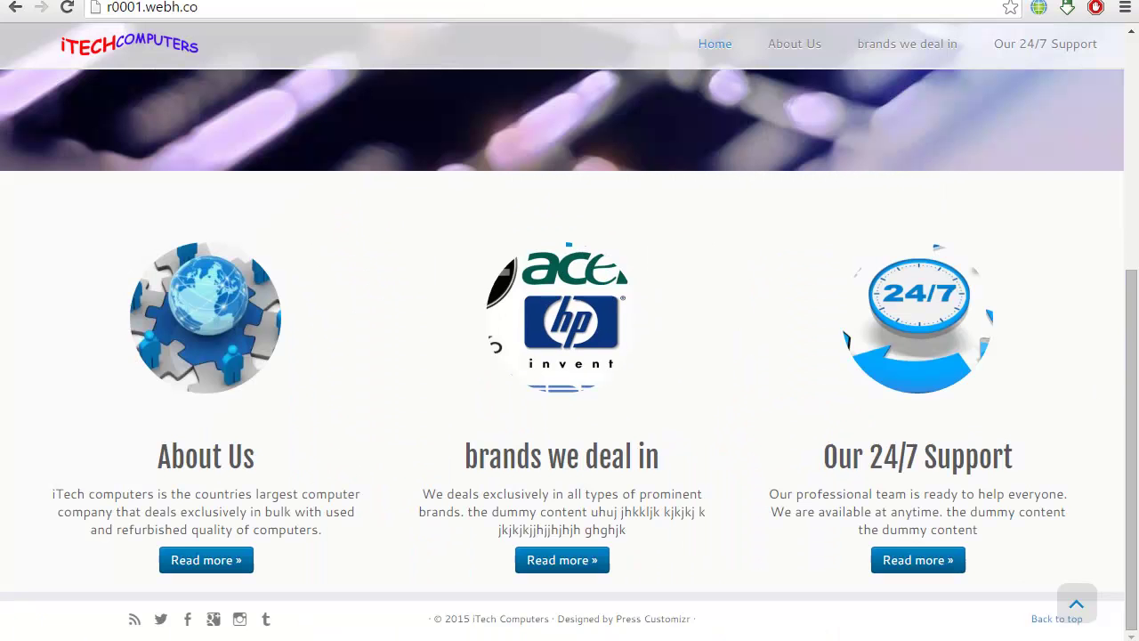
left_click(77, 13)
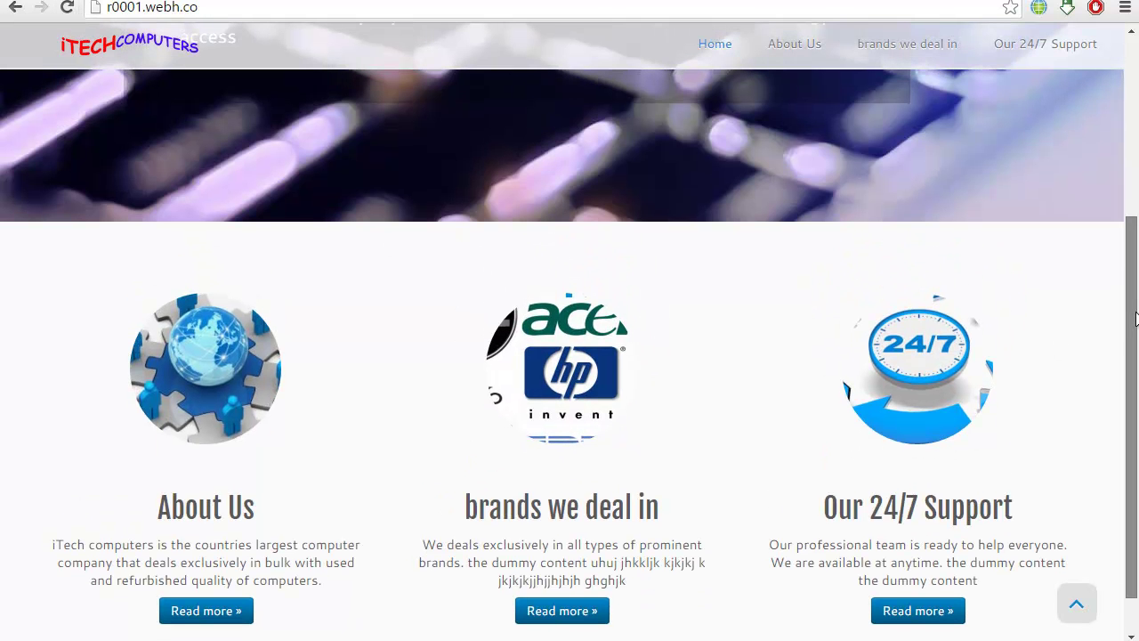
left_click_drag(1136, 322, 1136, 356)
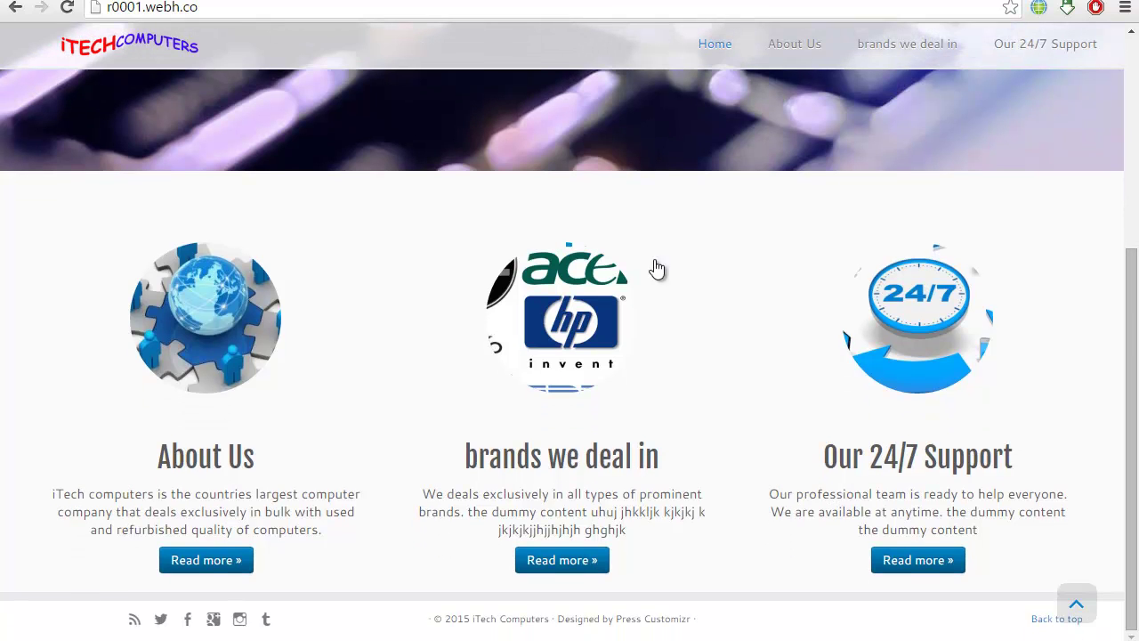
key("ctrl+Tab")
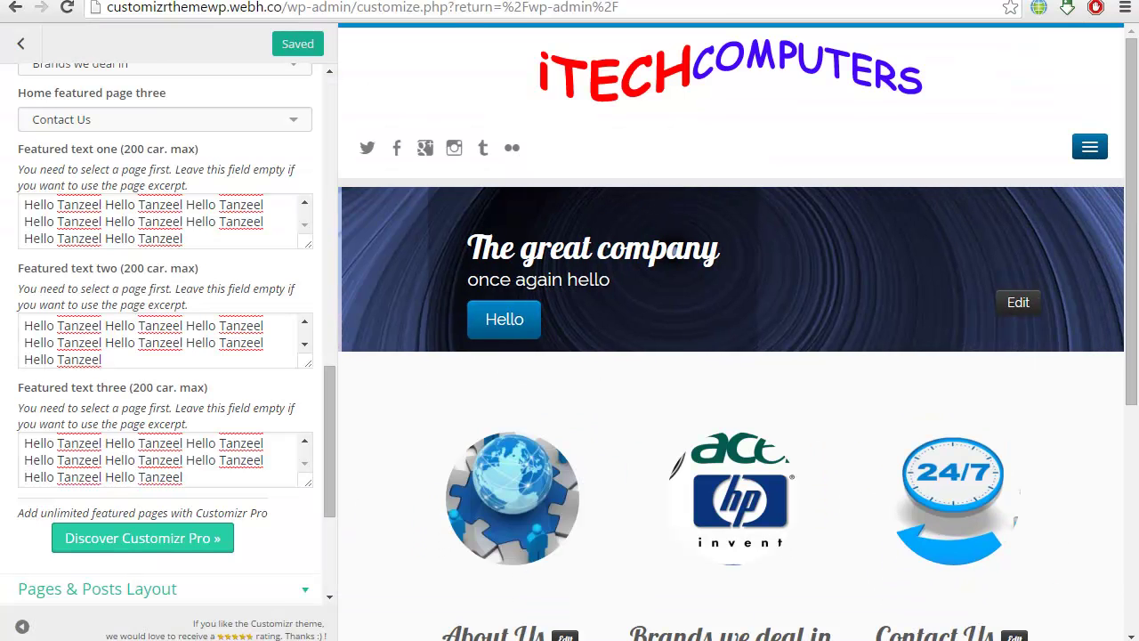
key("ctrl+Tab")
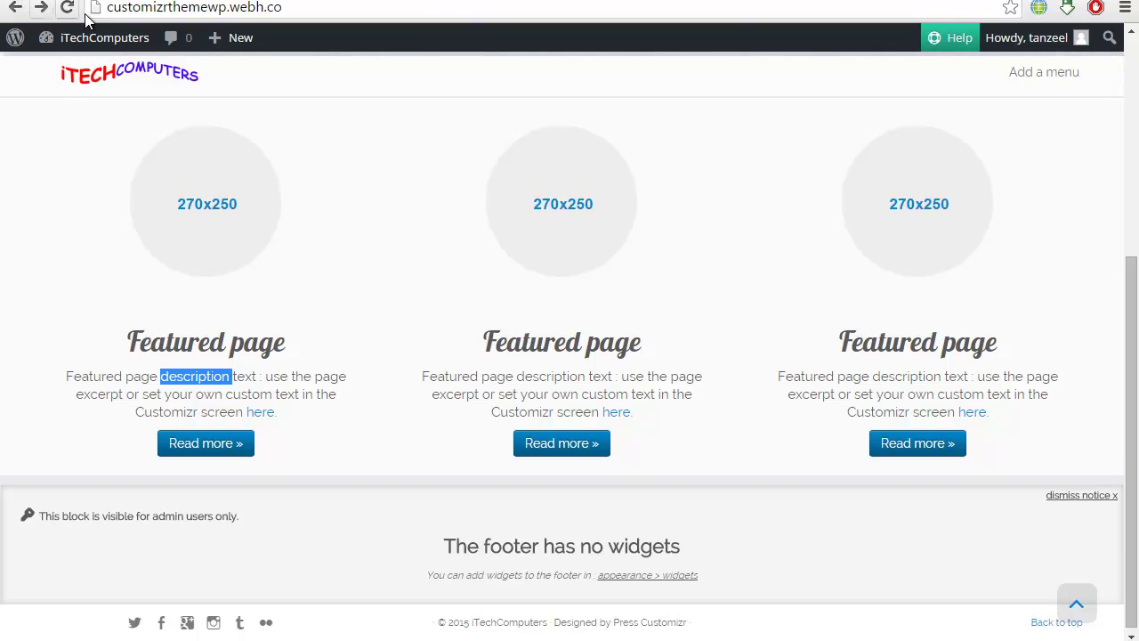
left_click(69, 9)
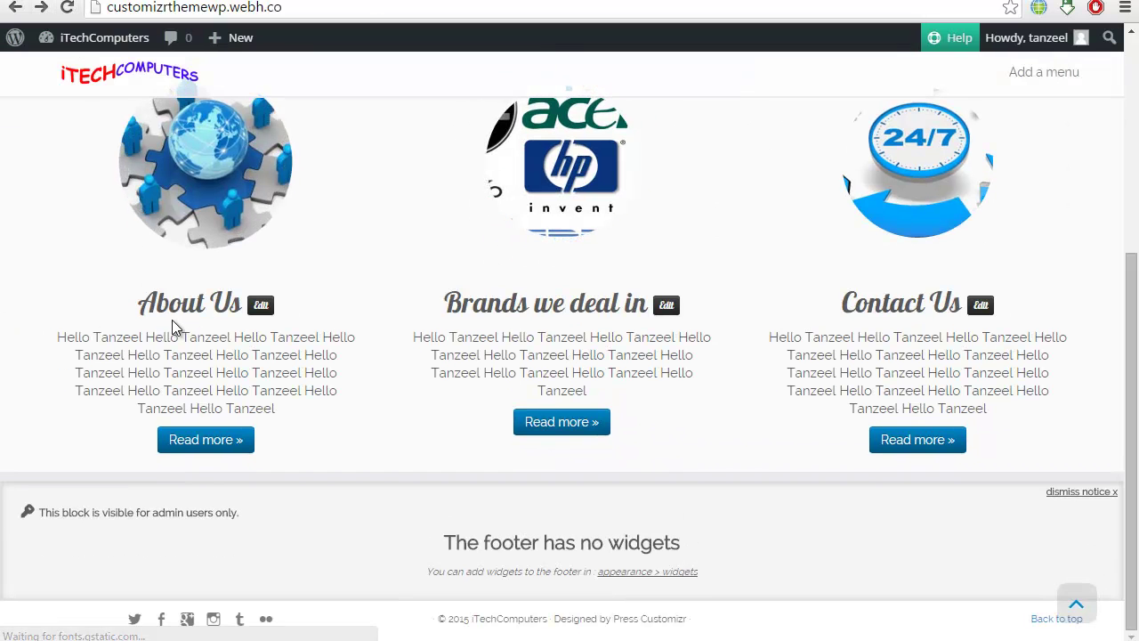
triple_click(175, 391)
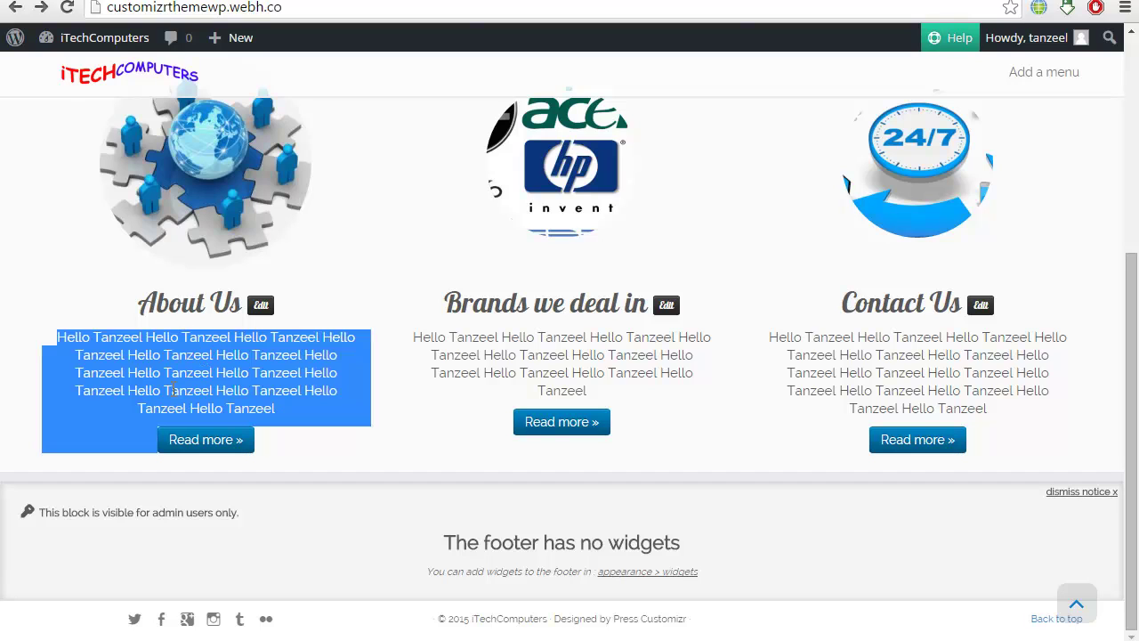
left_click(247, 393)
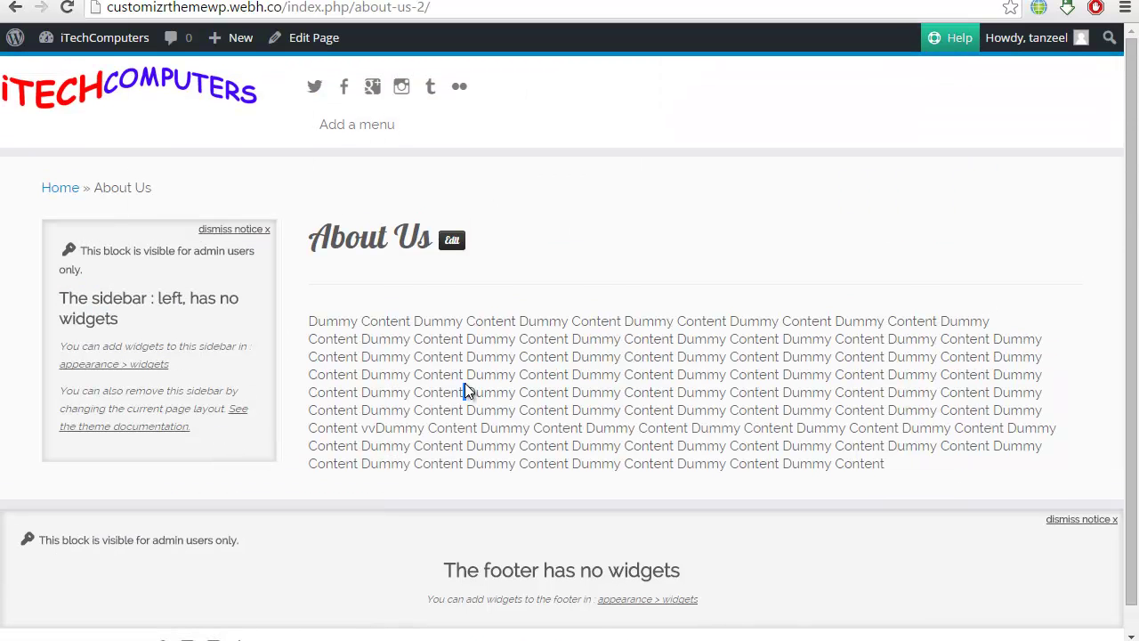
- Copy the About Us page address and load it in a private browsing window
triple_click(464, 382)
left_click(464, 382)
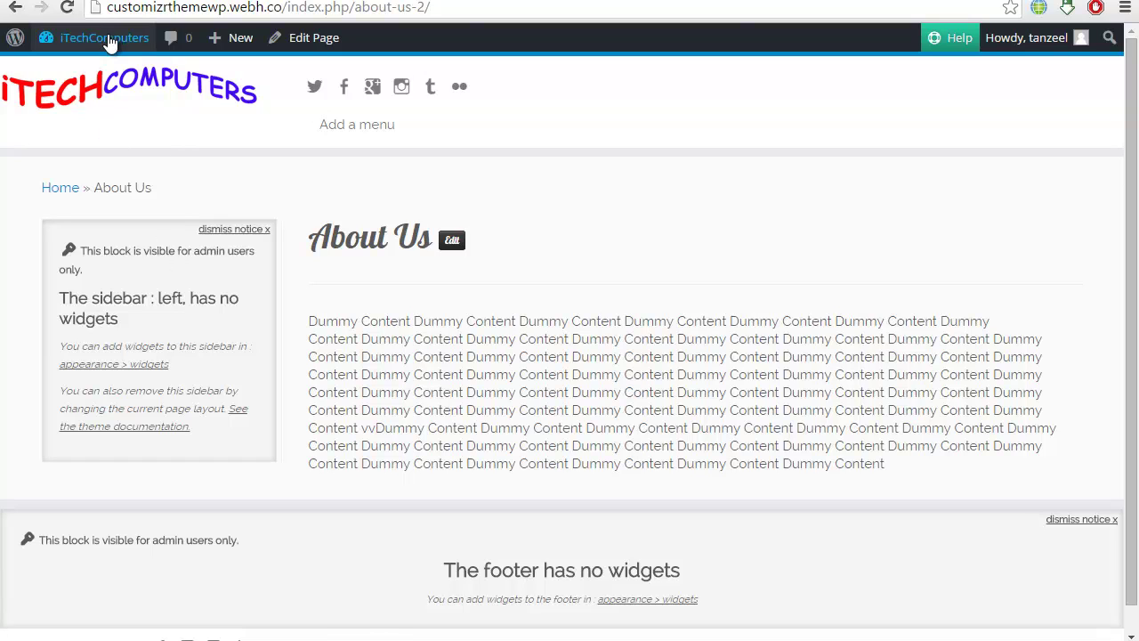
left_click(218, 9)
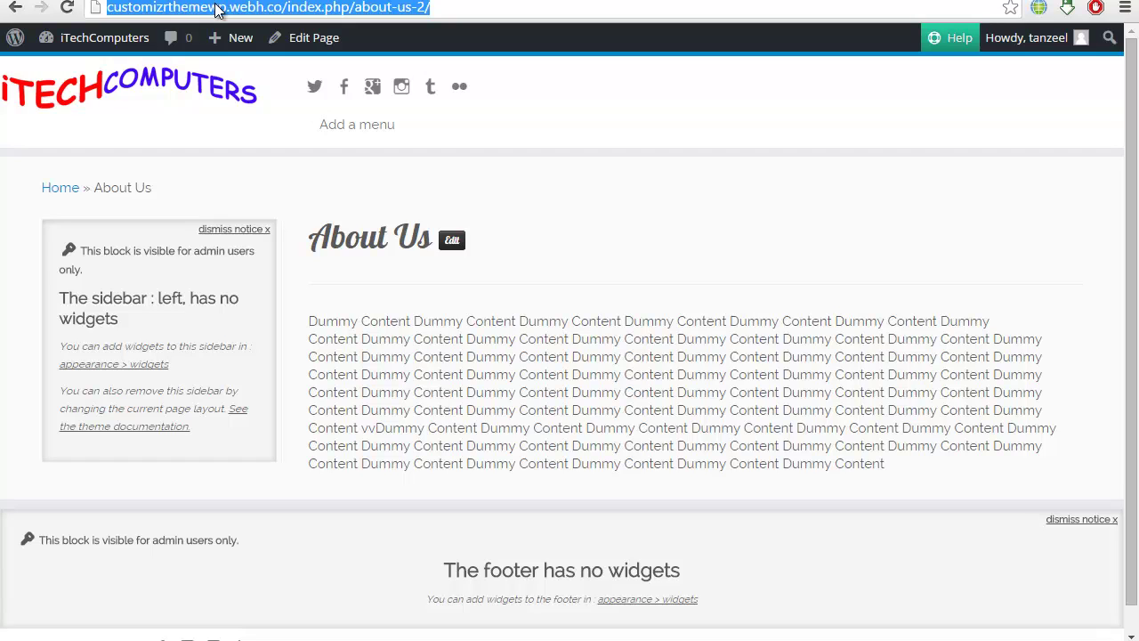
key("ctrl+shift+n")
type("http://customizrthemewp.webh.co/index.php/about-us-2/")
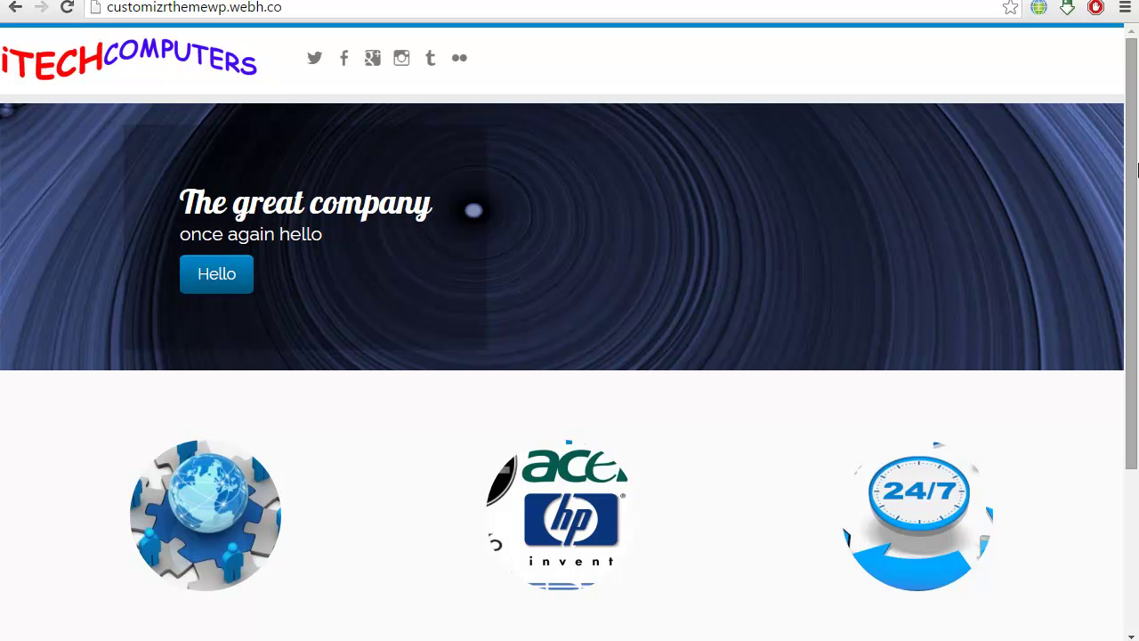
- Switch windows back to the Customizer's Front Page panel
mouse_move(902, 181)
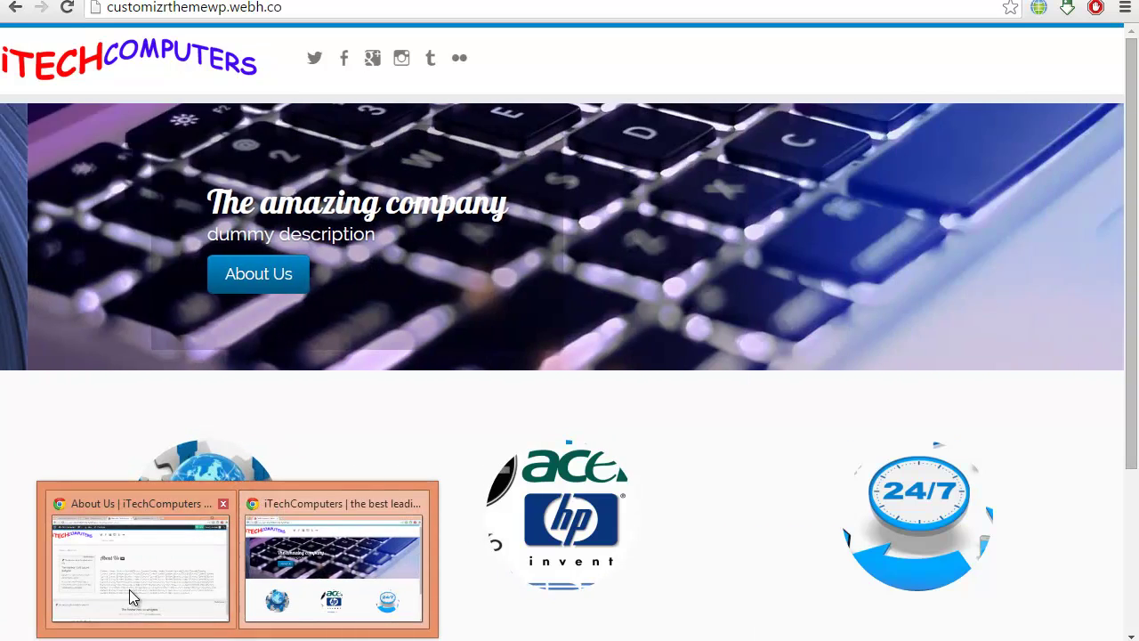
left_click(129, 589)
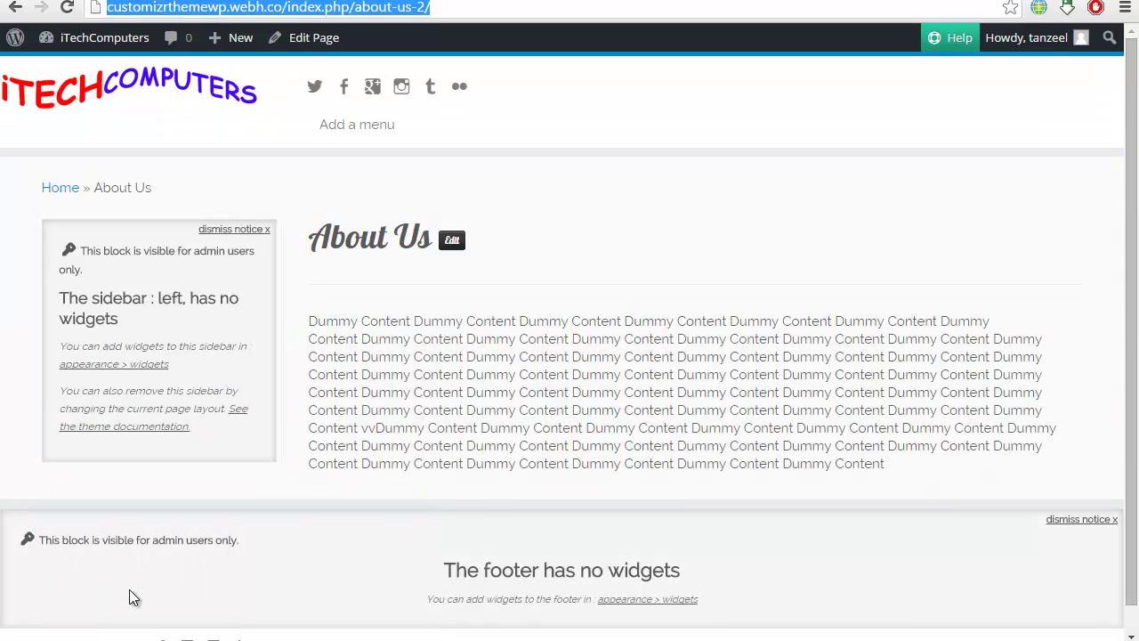
key("alt+Tab")
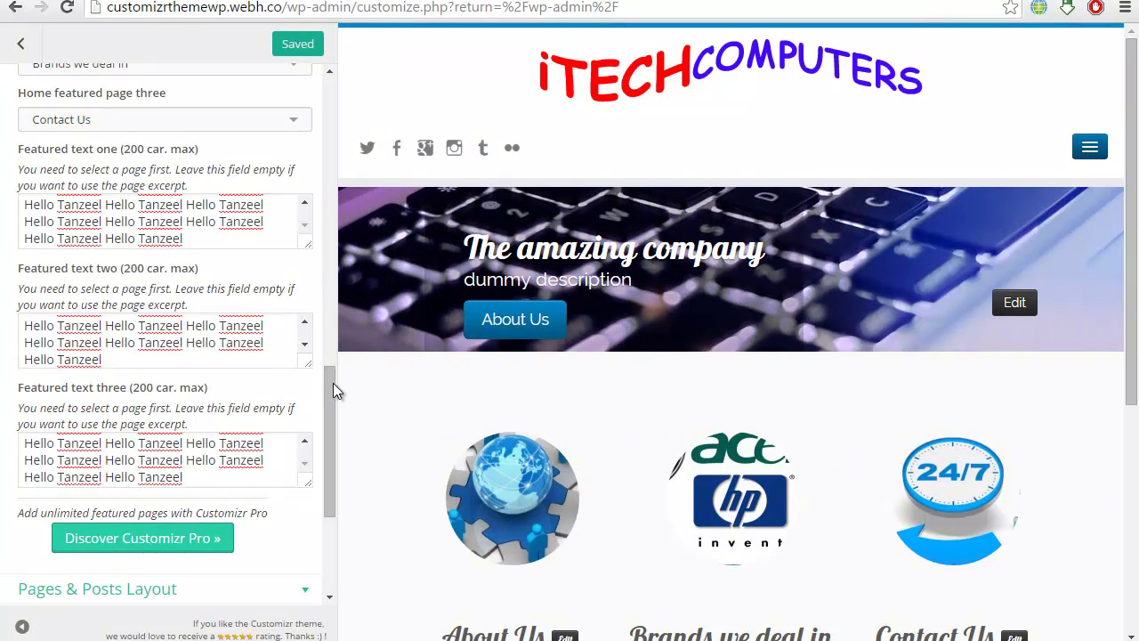
- Set the slider delay between slides to 2500 ms, publish, and view the live home page
left_click_drag(331, 334, 337, 138)
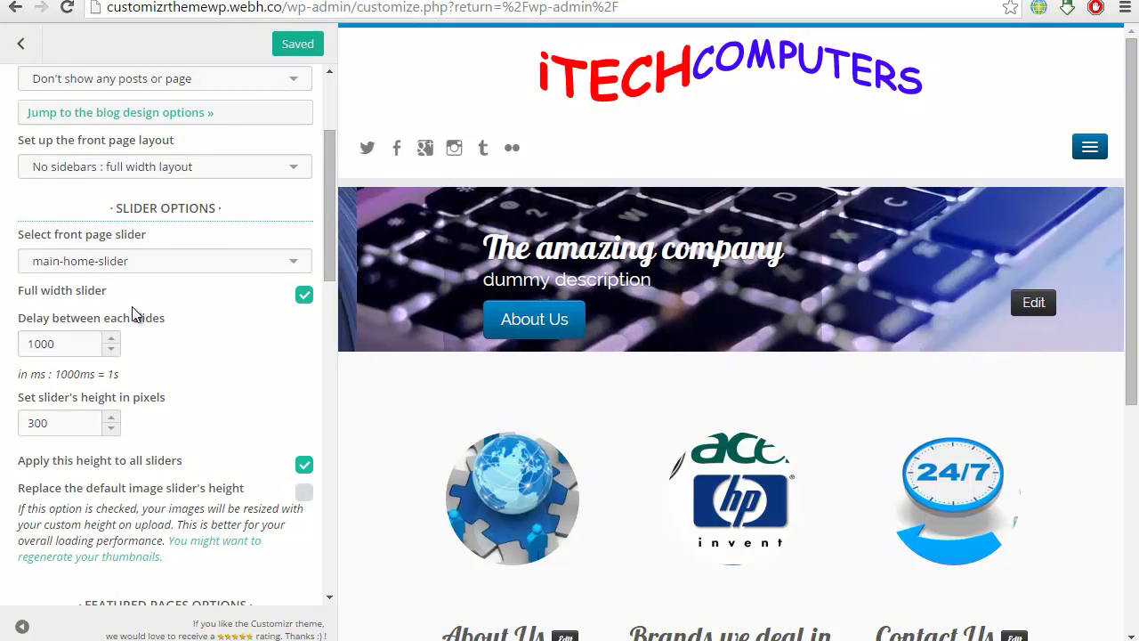
double_click(100, 343)
type("2500")
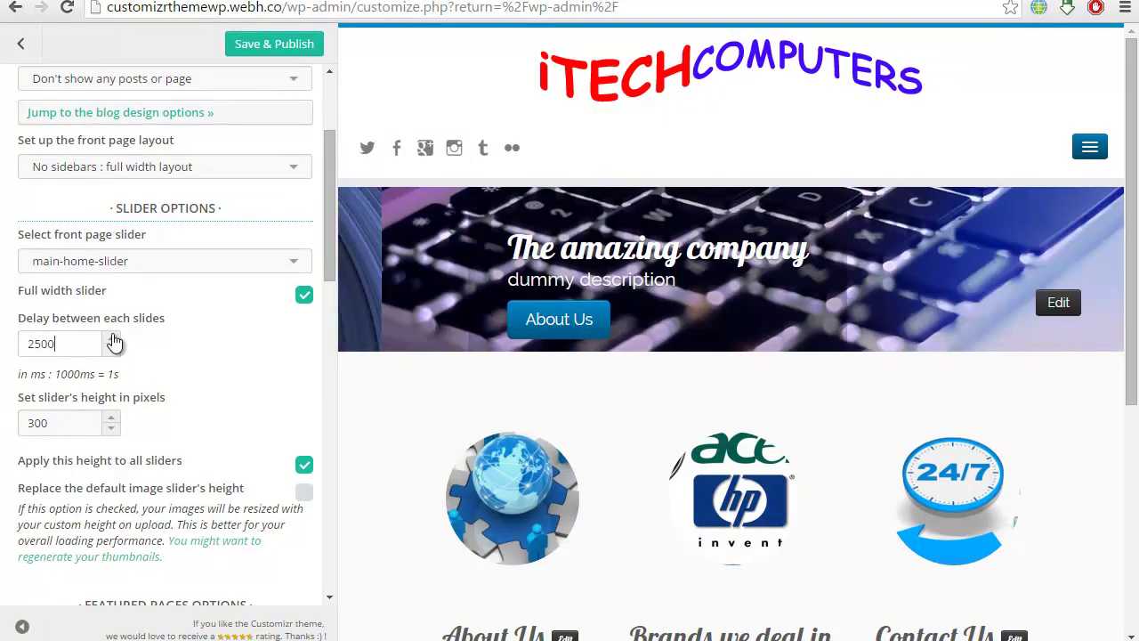
left_click(290, 52)
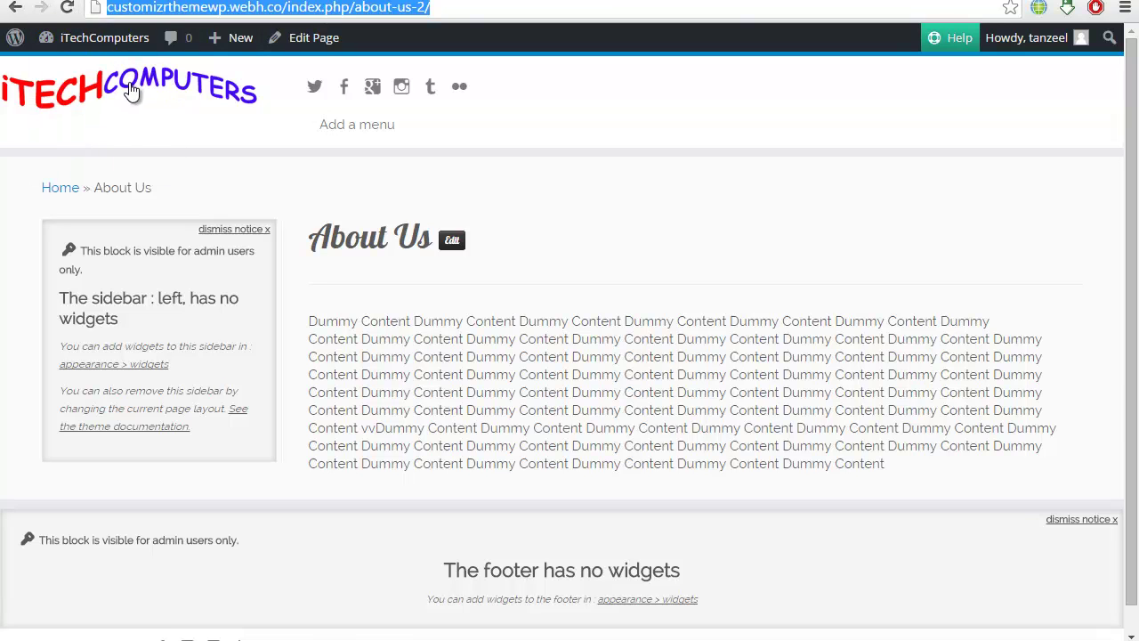
left_click(133, 91)
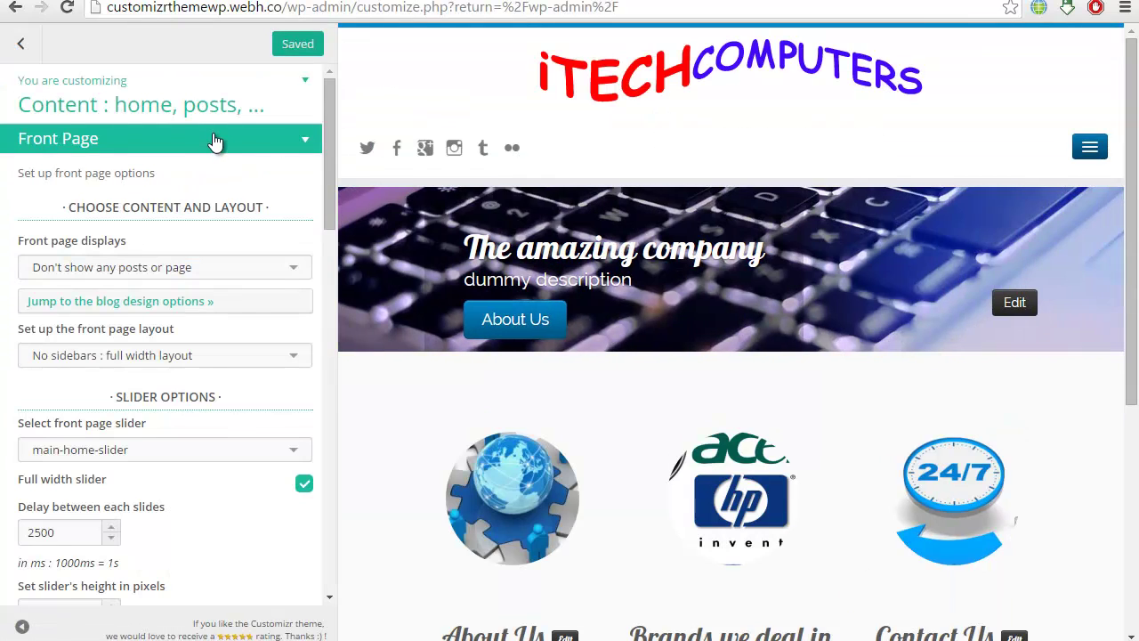
- Review the Footer global settings and return the preview to the top of the page
left_click(214, 140)
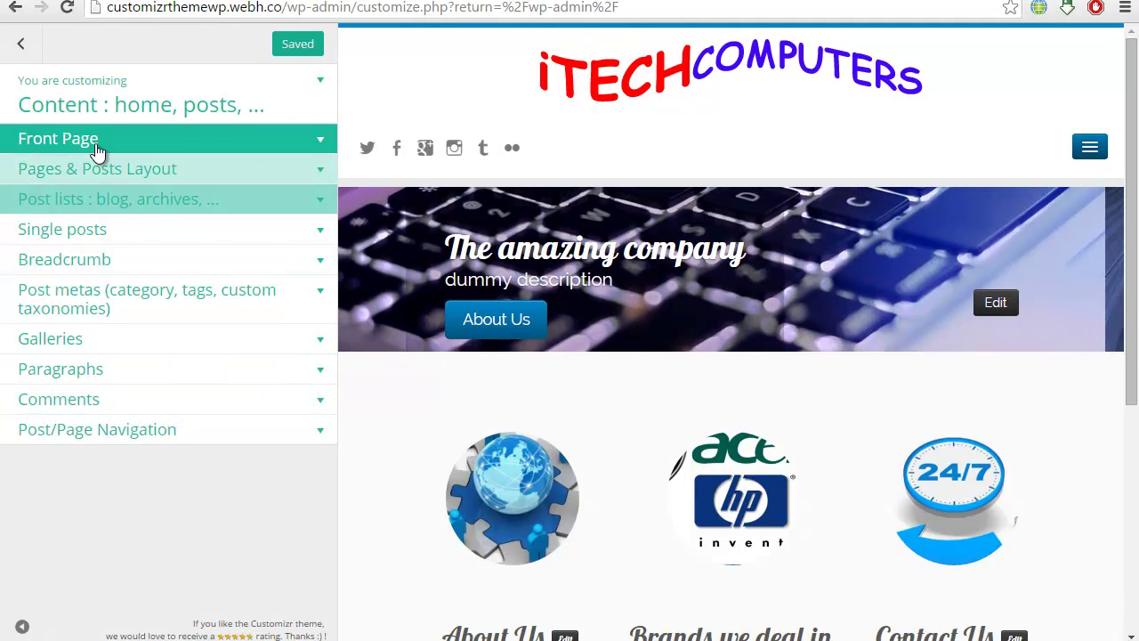
left_click(22, 51)
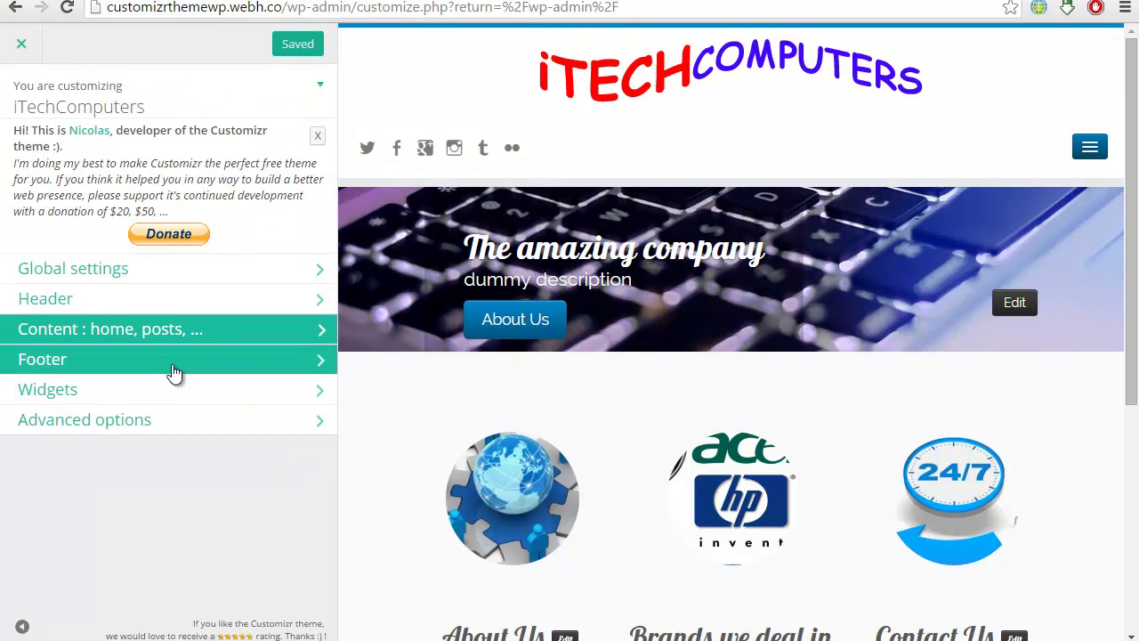
left_click(174, 364)
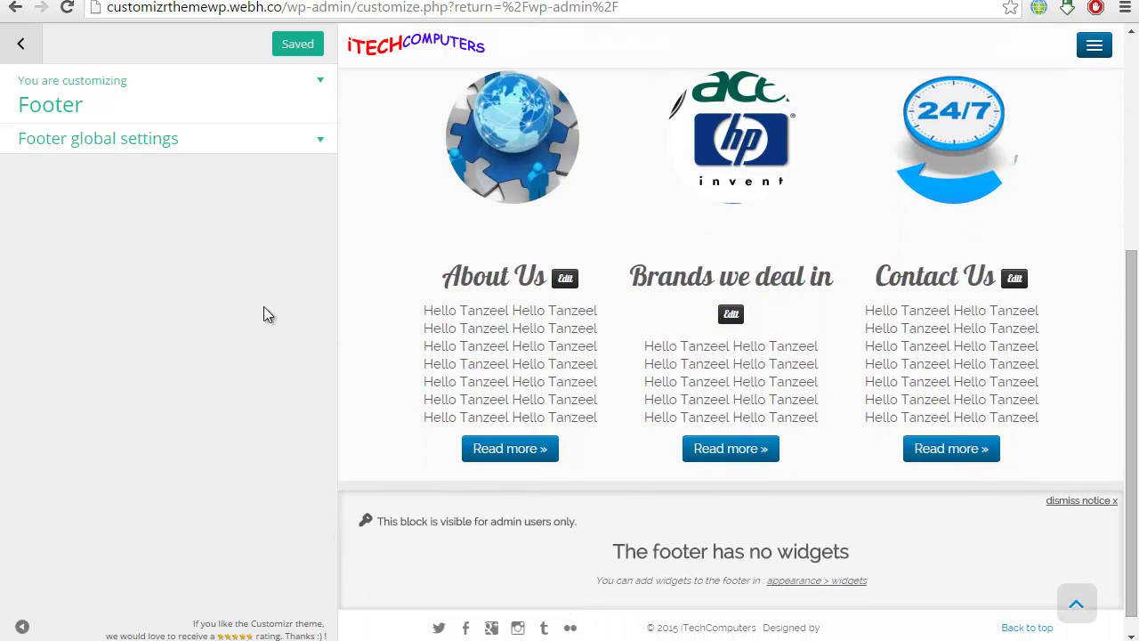
left_click(253, 134)
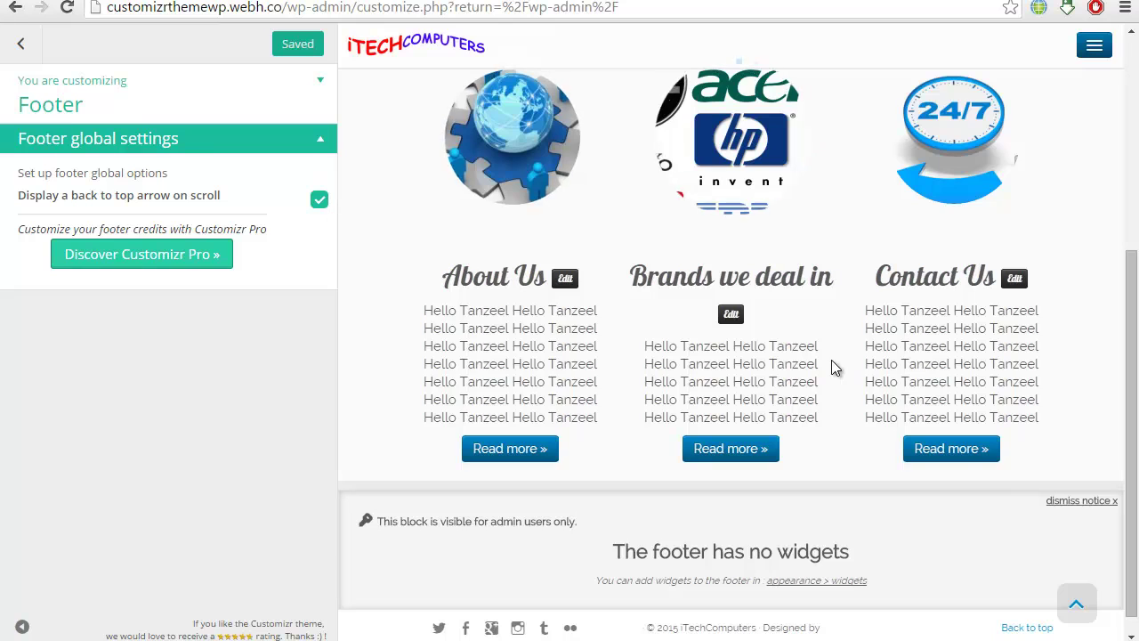
left_click(1079, 614)
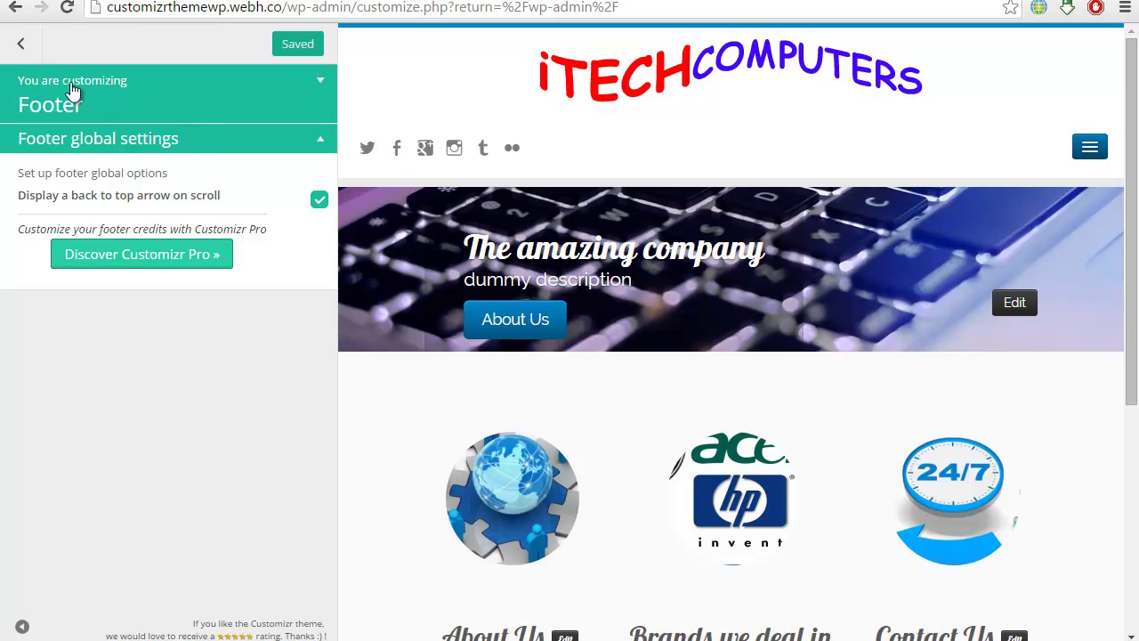
- Check the empty Footer Widget Areas One, Two and Three, then return to the main sections
left_click(19, 47)
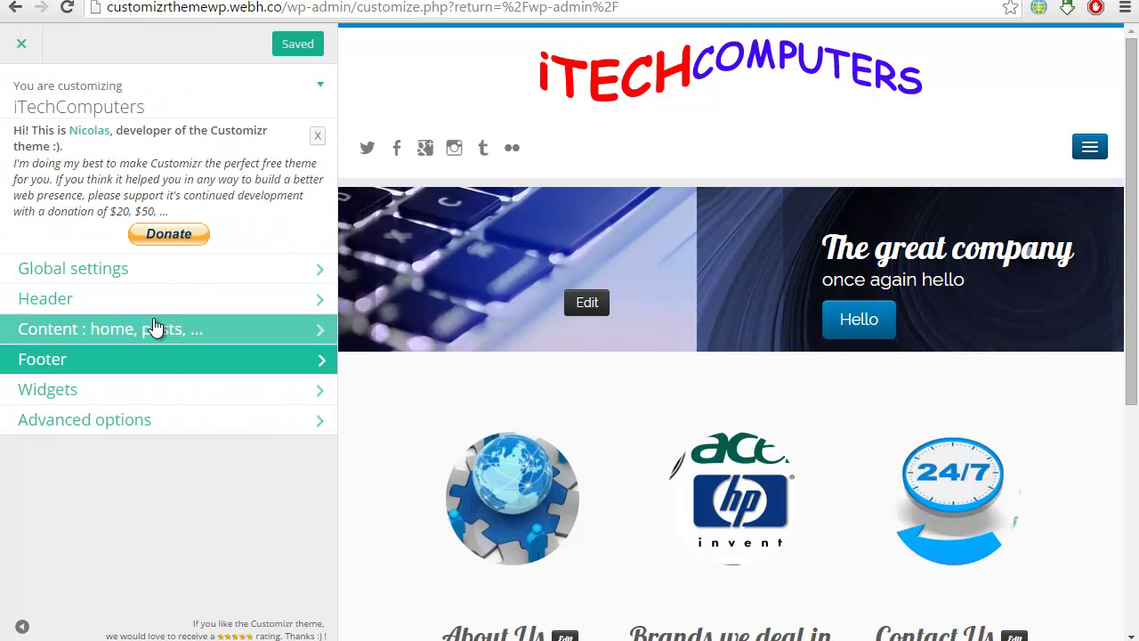
left_click(156, 400)
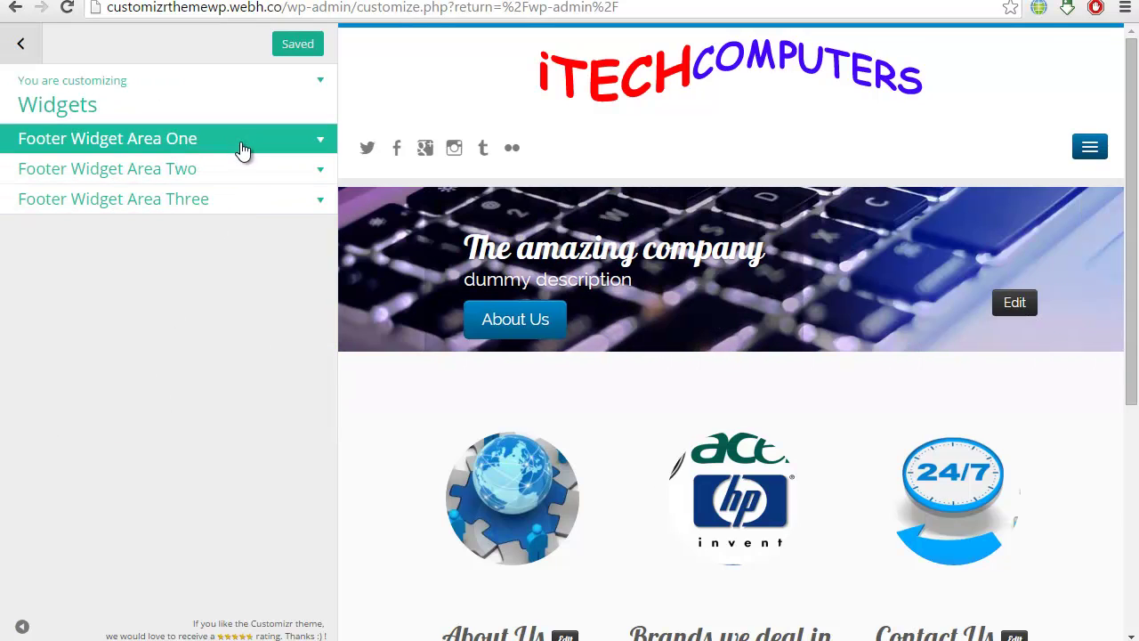
left_click(21, 44)
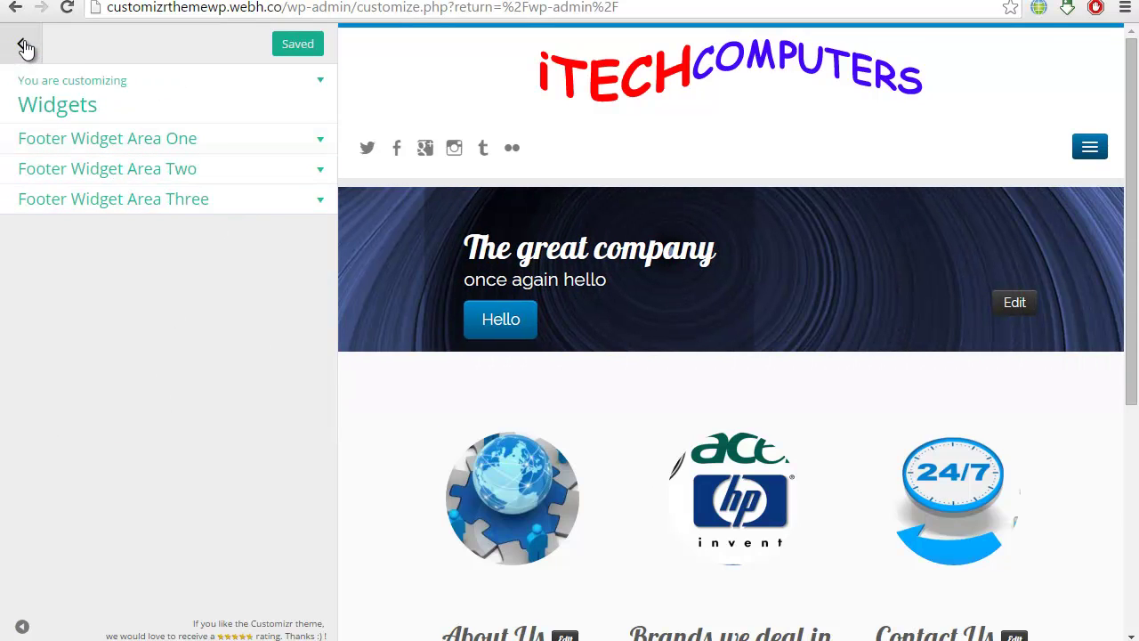
- Try body{background:black} in Advanced options Custom CSS, then clear the rule again
left_click(171, 415)
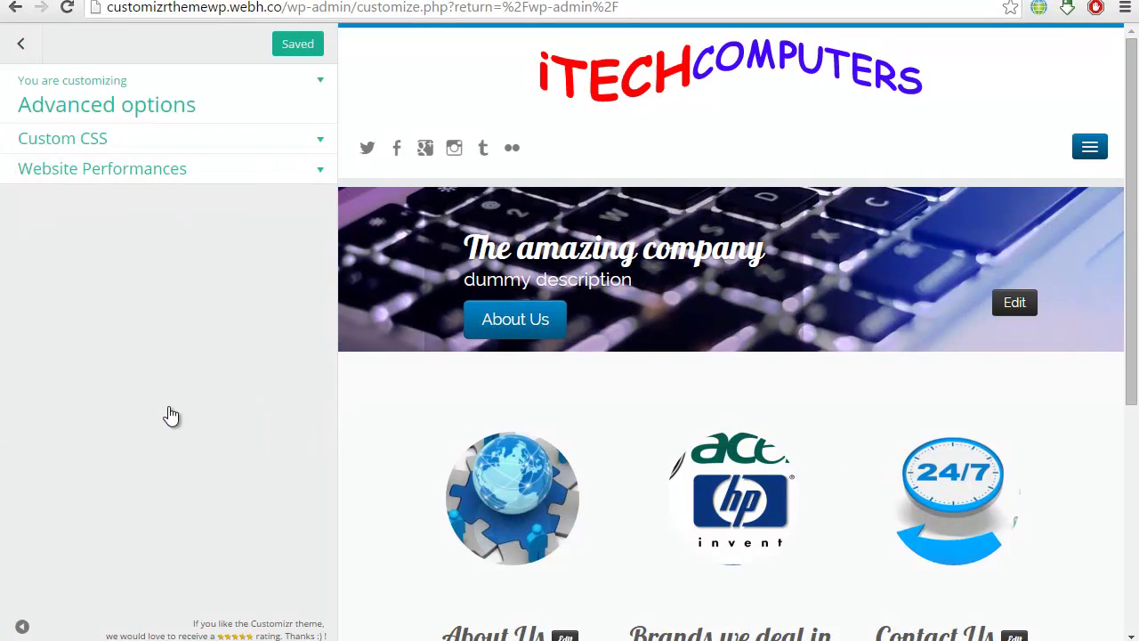
left_click(230, 141)
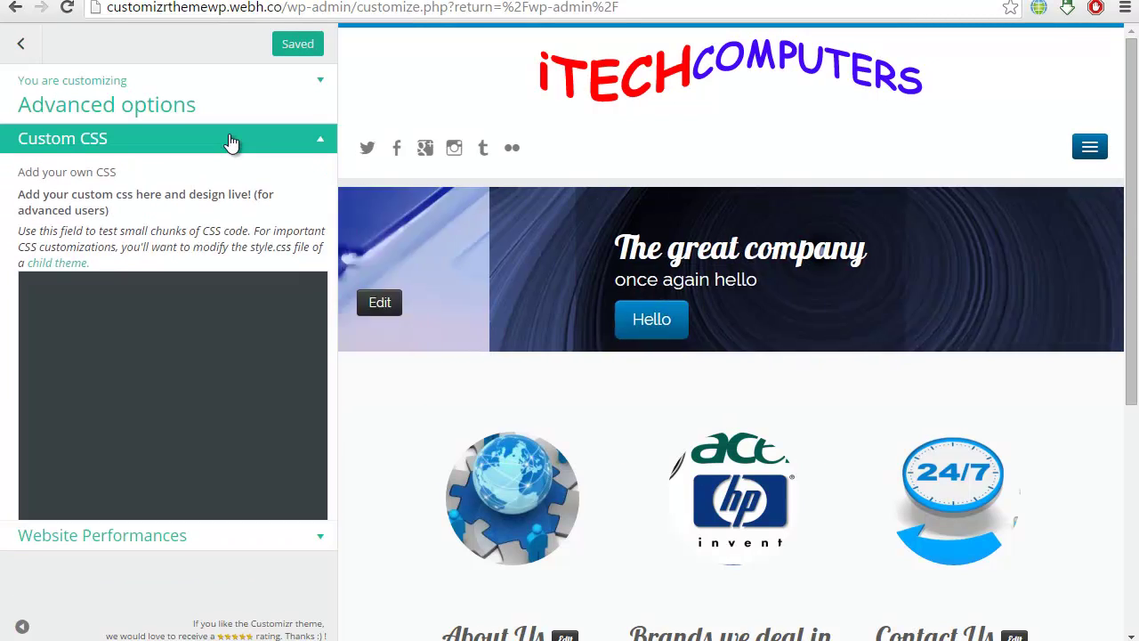
left_click(196, 460)
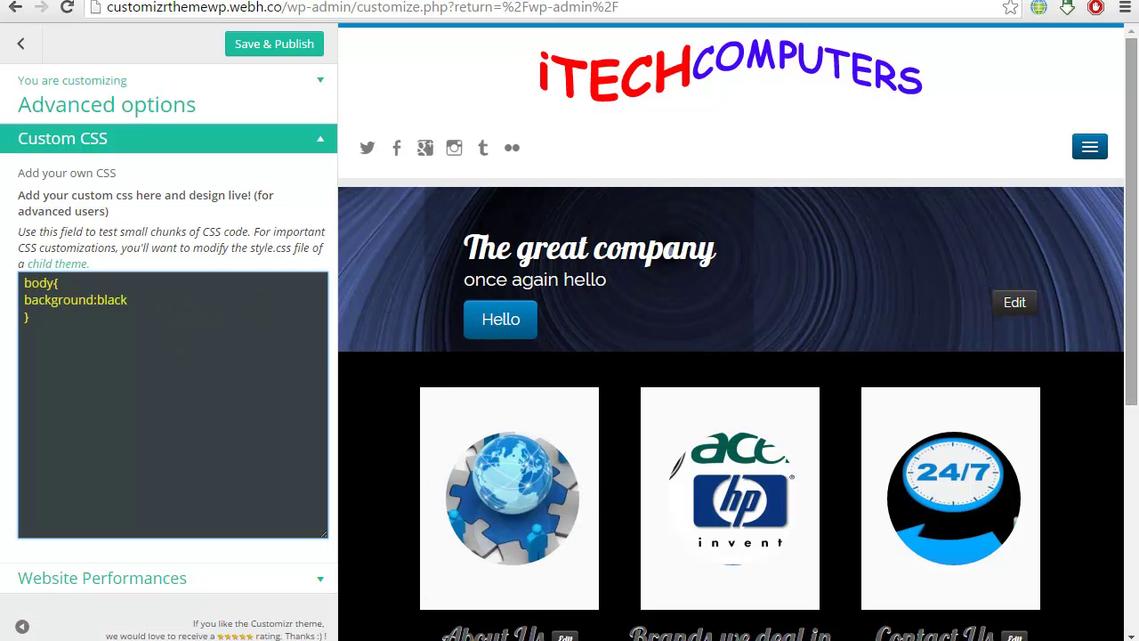
left_click_drag(1131, 98, 1136, 173)
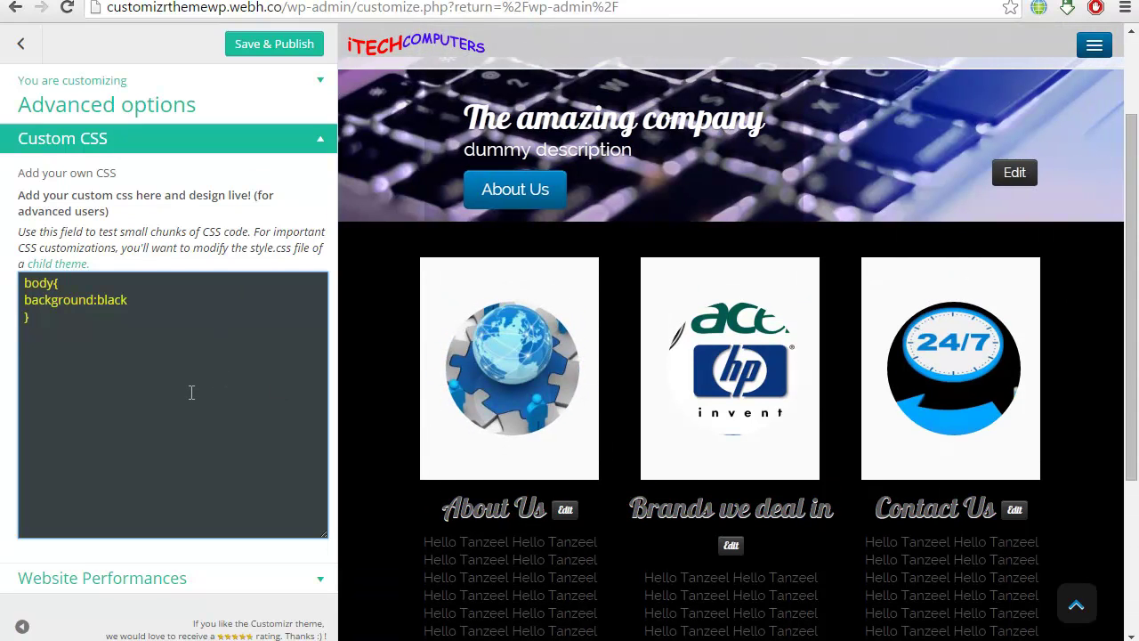
key("ctrl+a")
key("BackSpace")
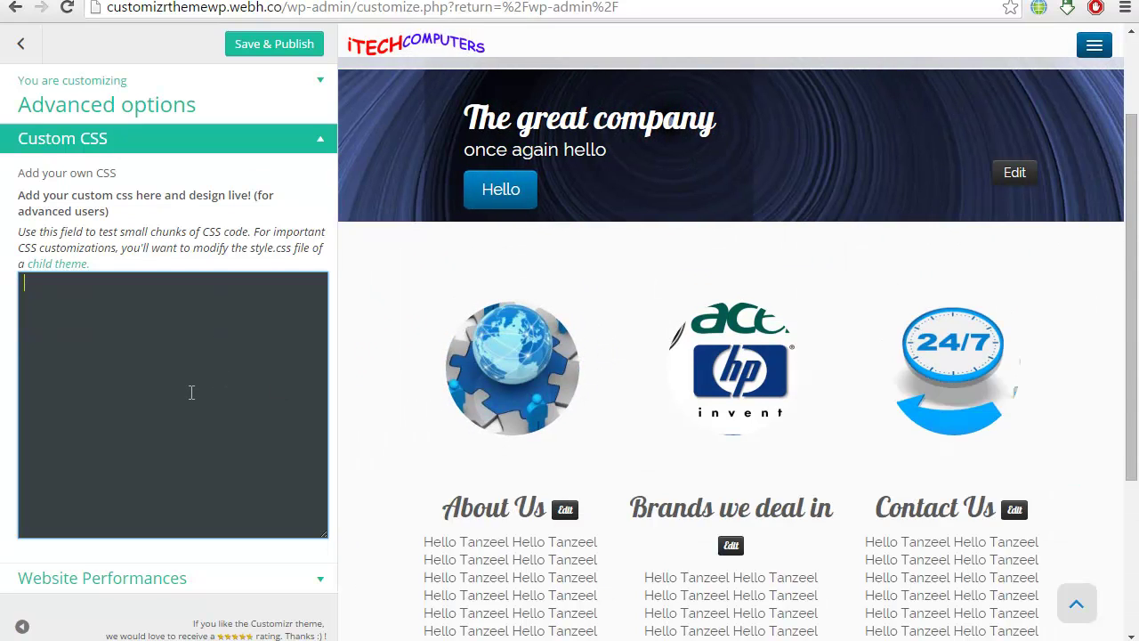
- Review the Website Performances options and Save & Publish the customizer changes
left_click(275, 136)
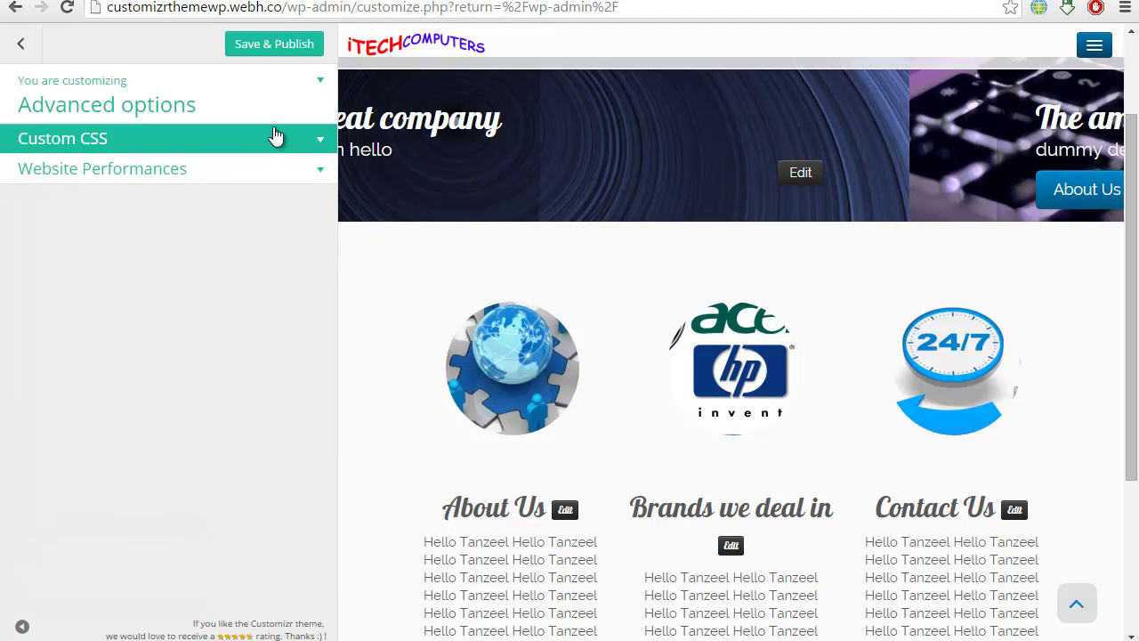
left_click(276, 174)
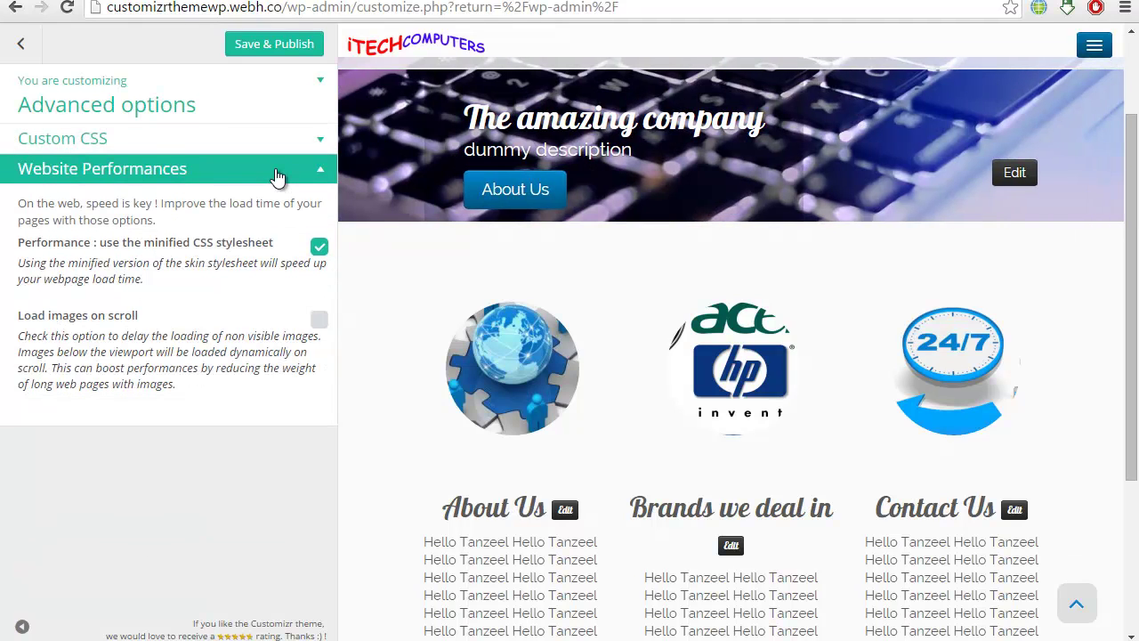
left_click(21, 45)
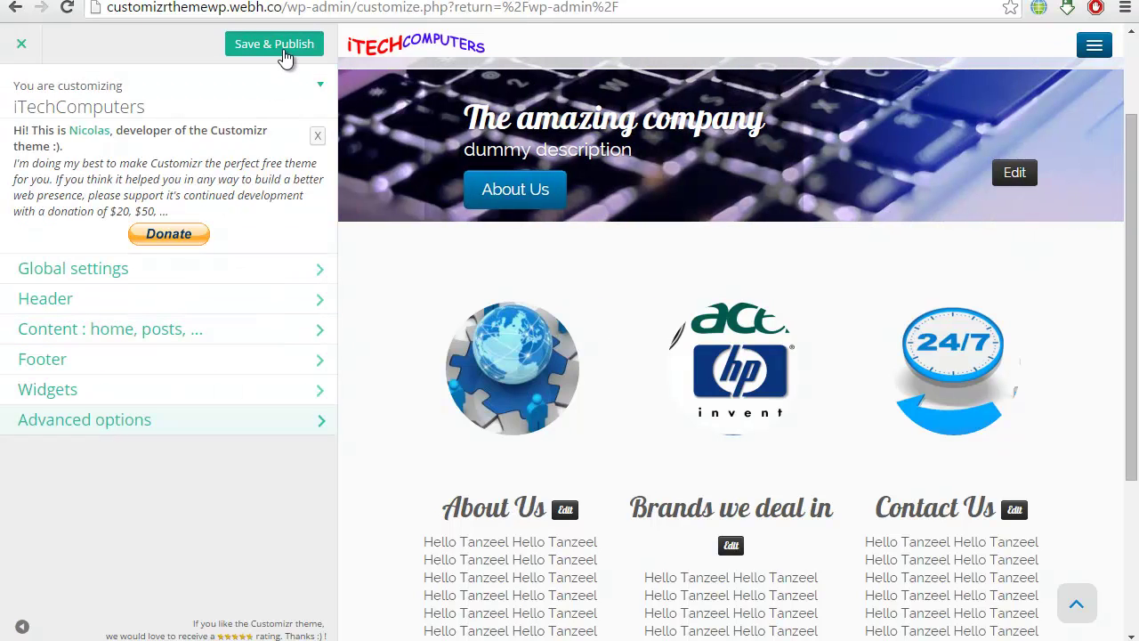
left_click(284, 57)
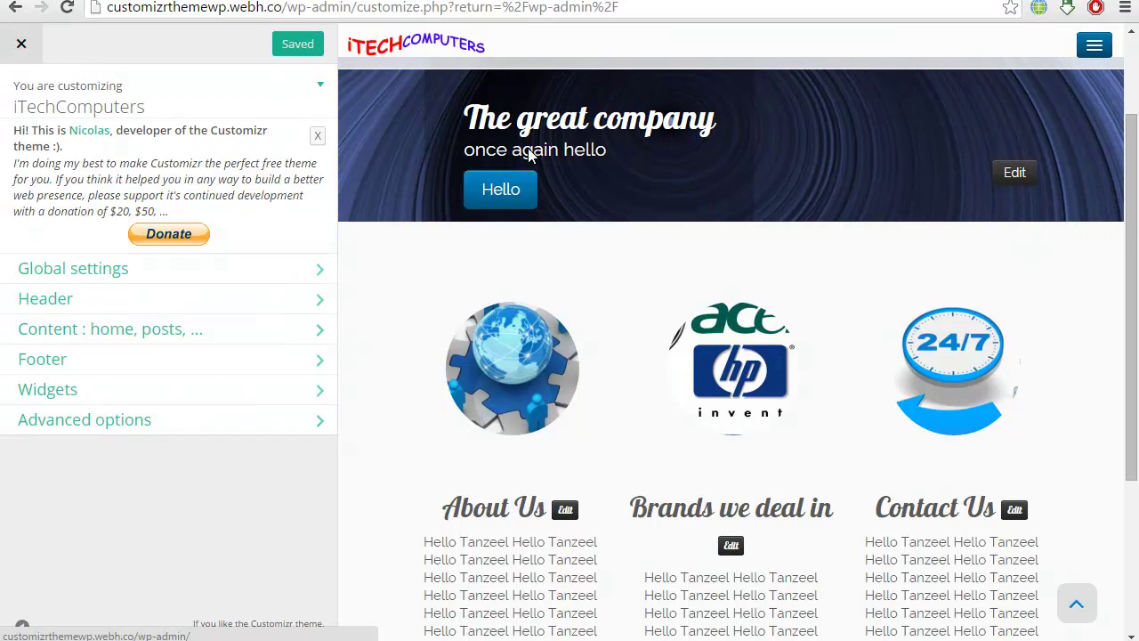
left_click(1100, 52)
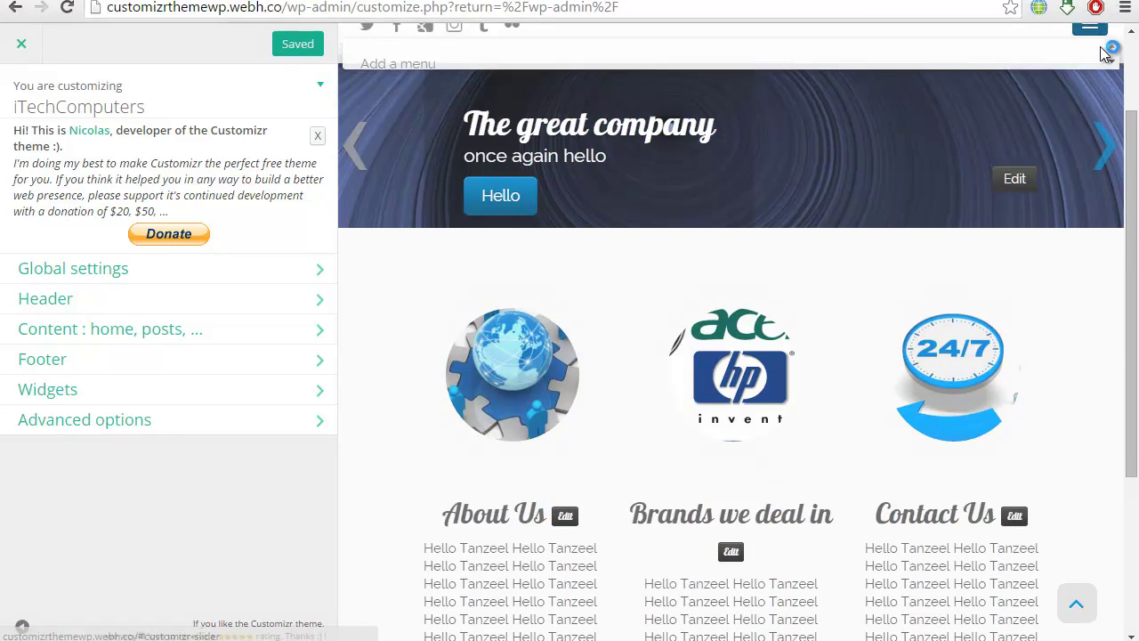